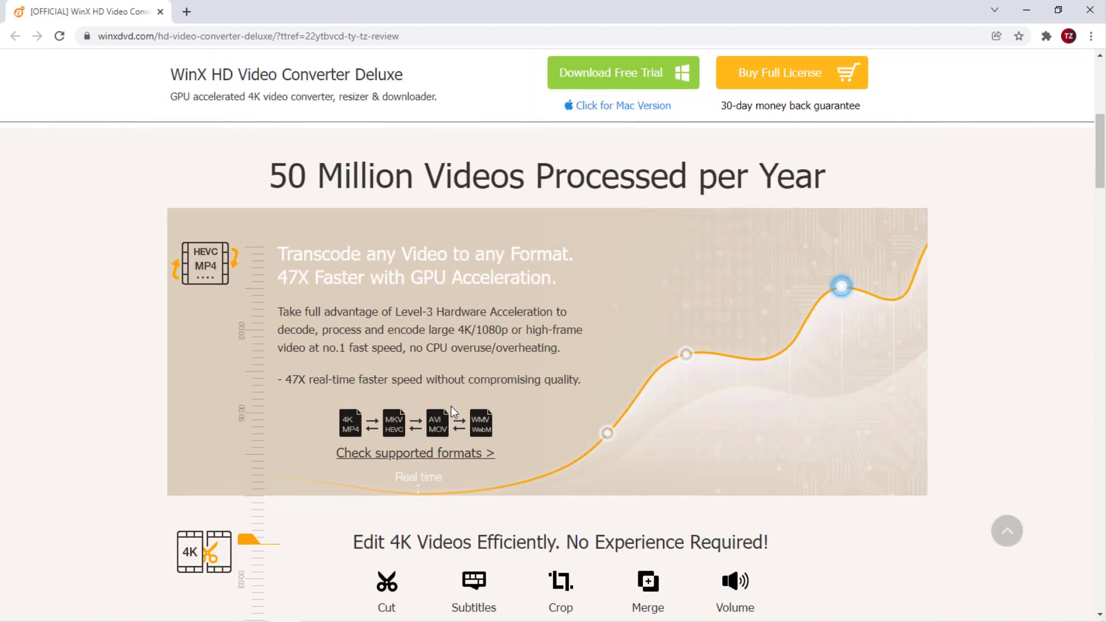
# - Examine the WinX HD Video Converter Deluxe product page, from the GPU-accelerated transcoding section to the supported devices and sources
pyautogui.scroll(-3, 452, 407)
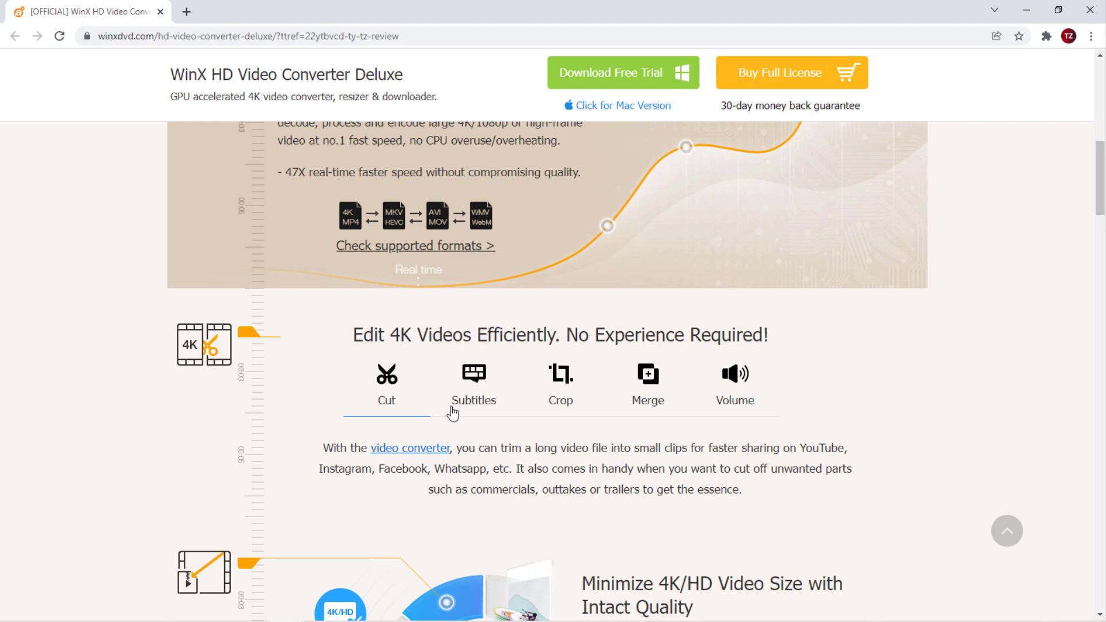
pyautogui.scroll(-2, 453, 414)
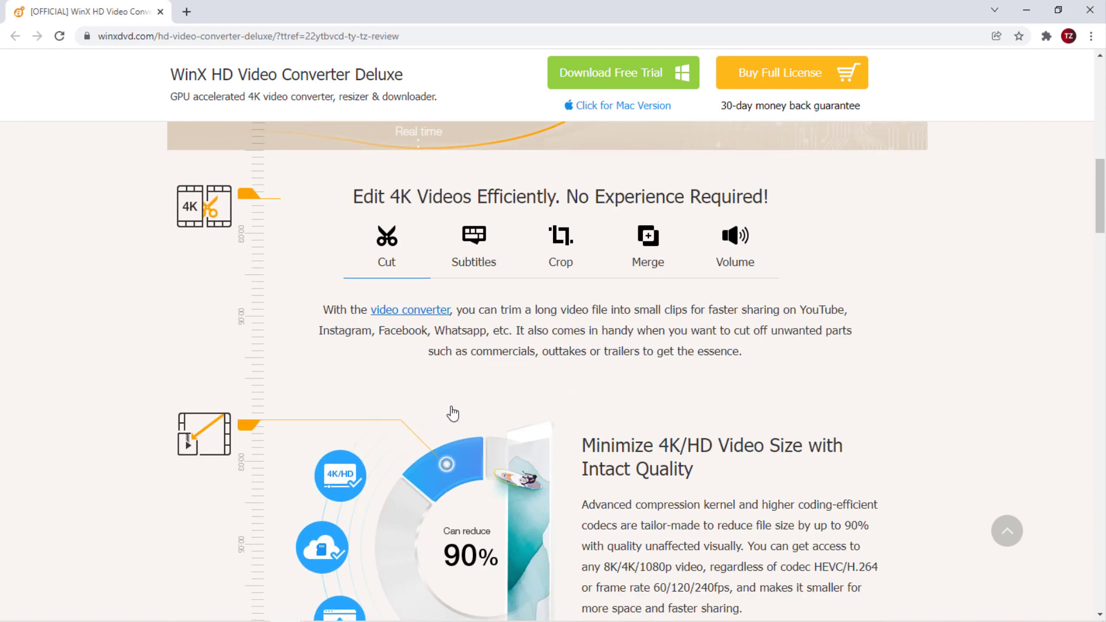
pyautogui.scroll(-2, 453, 413)
pyautogui.scroll(-1, 453, 412)
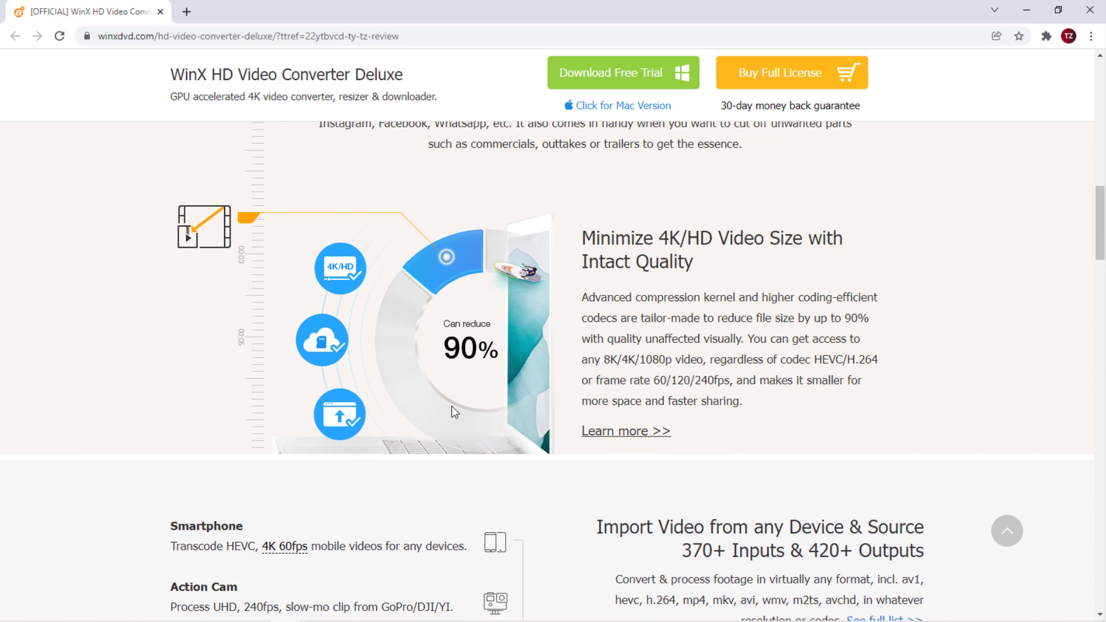
pyautogui.scroll(-4, 453, 411)
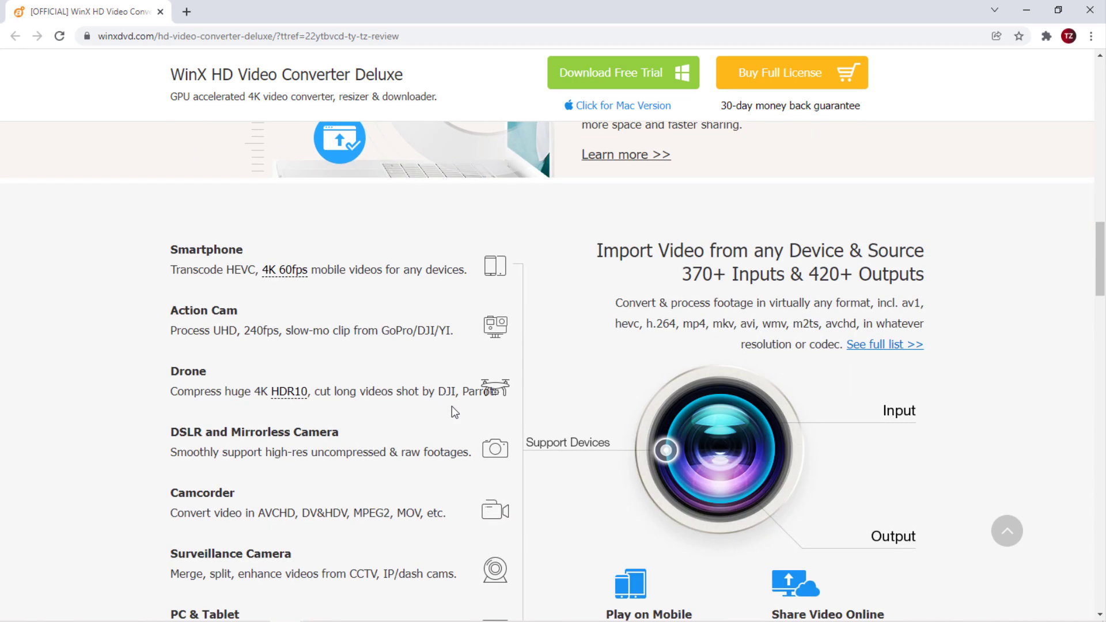
pyautogui.scroll(-1, 453, 410)
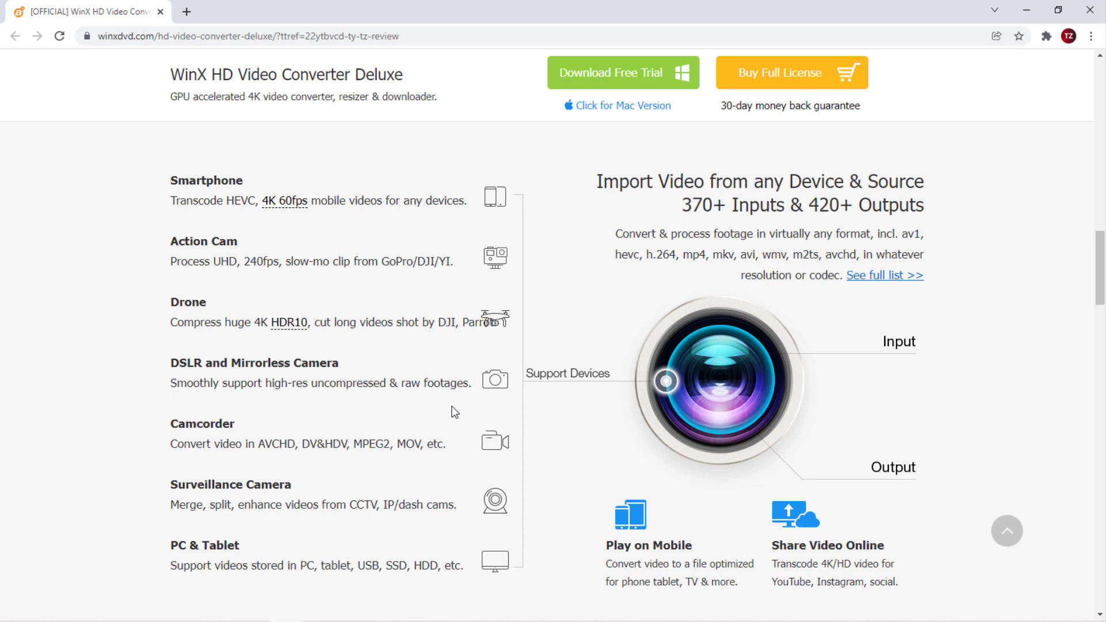
pyautogui.scroll(-6, 452, 406)
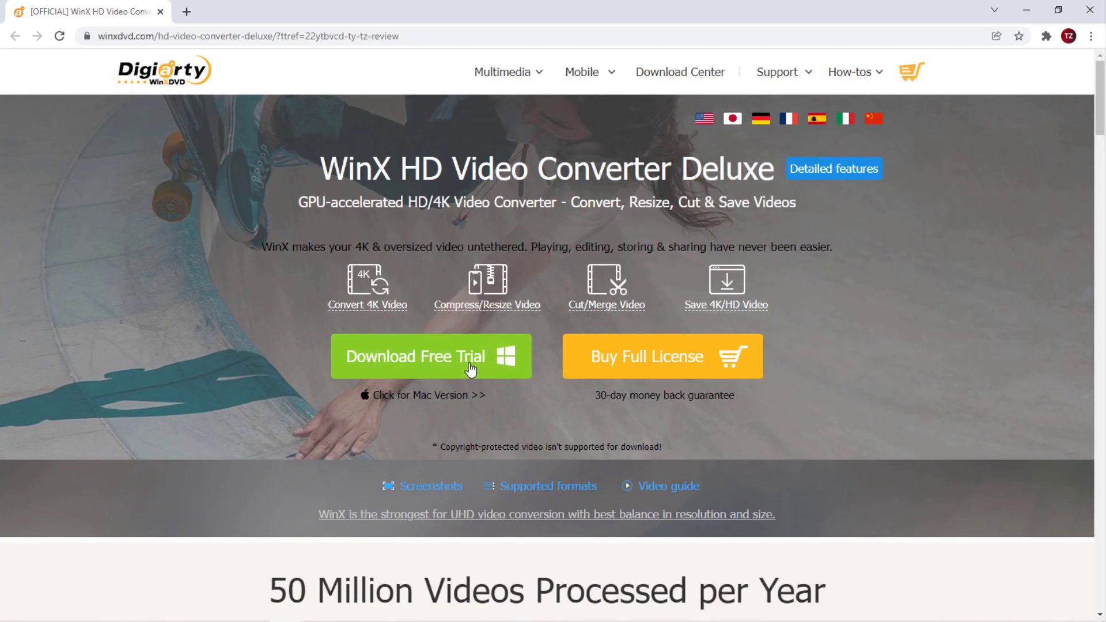
# - Request the free trial download of WinX HD Video Converter Deluxe and go to the giveaway license's e-mail field
pyautogui.click(471, 369)
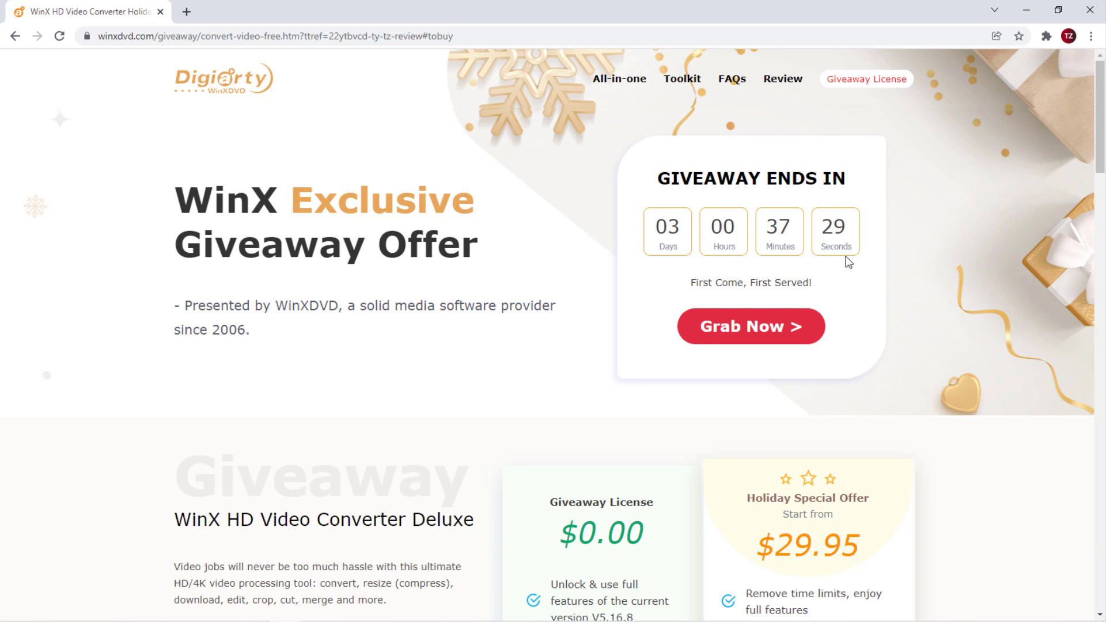
pyautogui.click(736, 327)
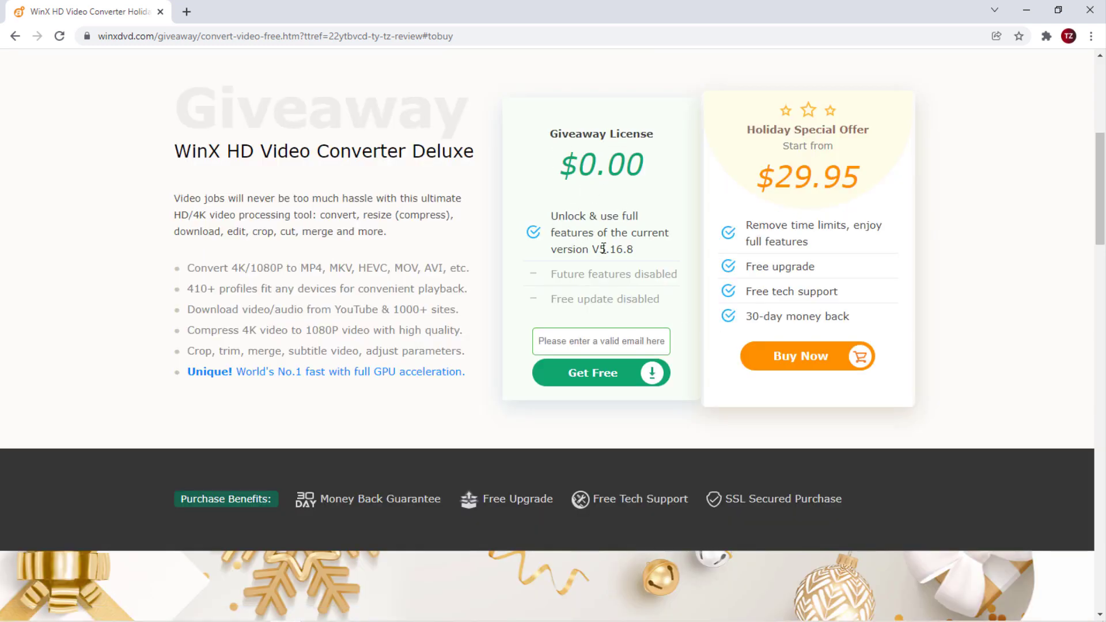
pyautogui.click(592, 348)
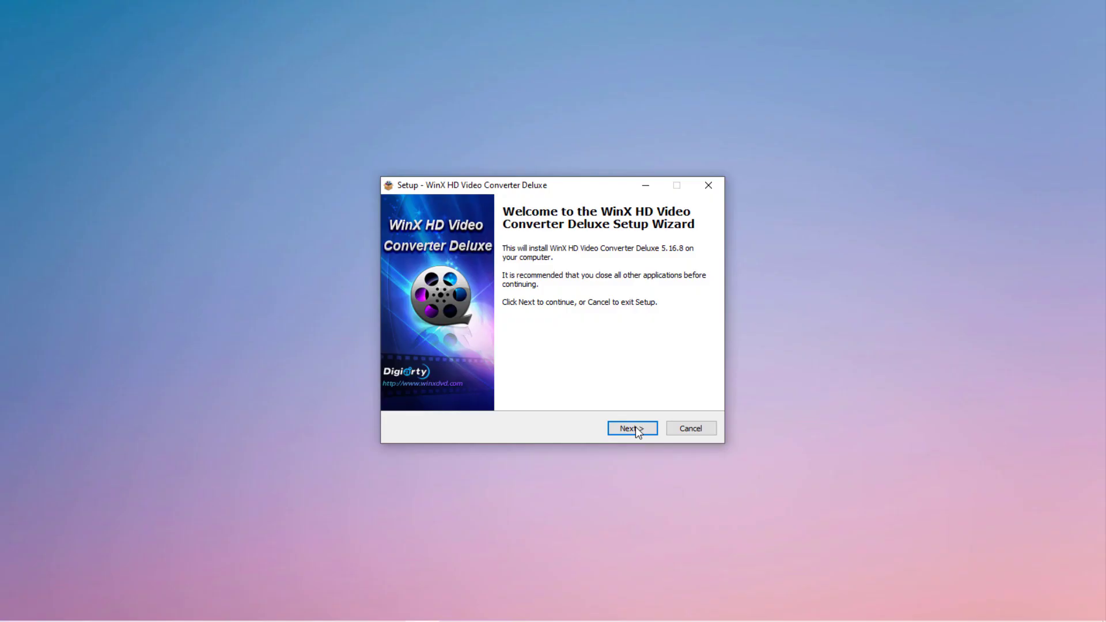
# - Install WinX HD Video Converter Deluxe 5.16.8 in the default destination folder and launch it on finishing
pyautogui.click(634, 427)
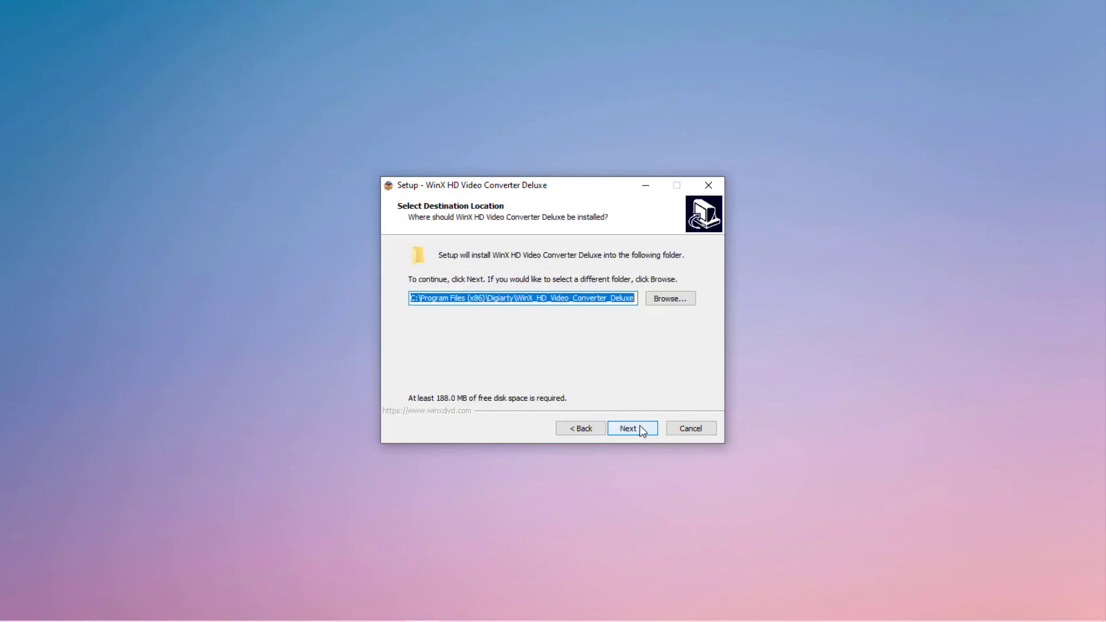
pyautogui.click(638, 427)
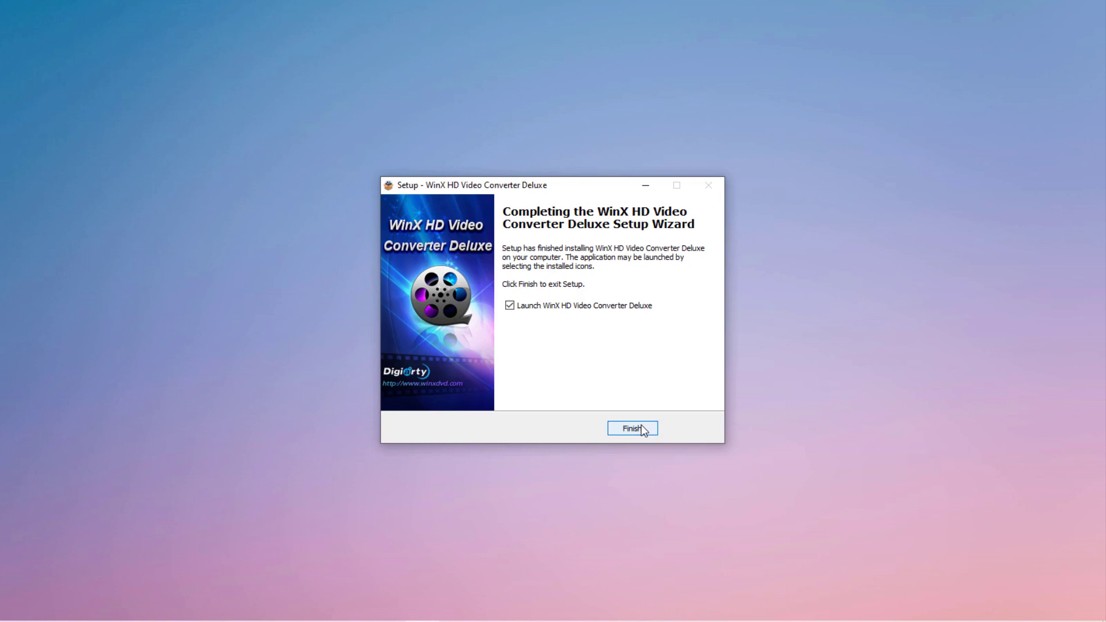
pyautogui.click(633, 429)
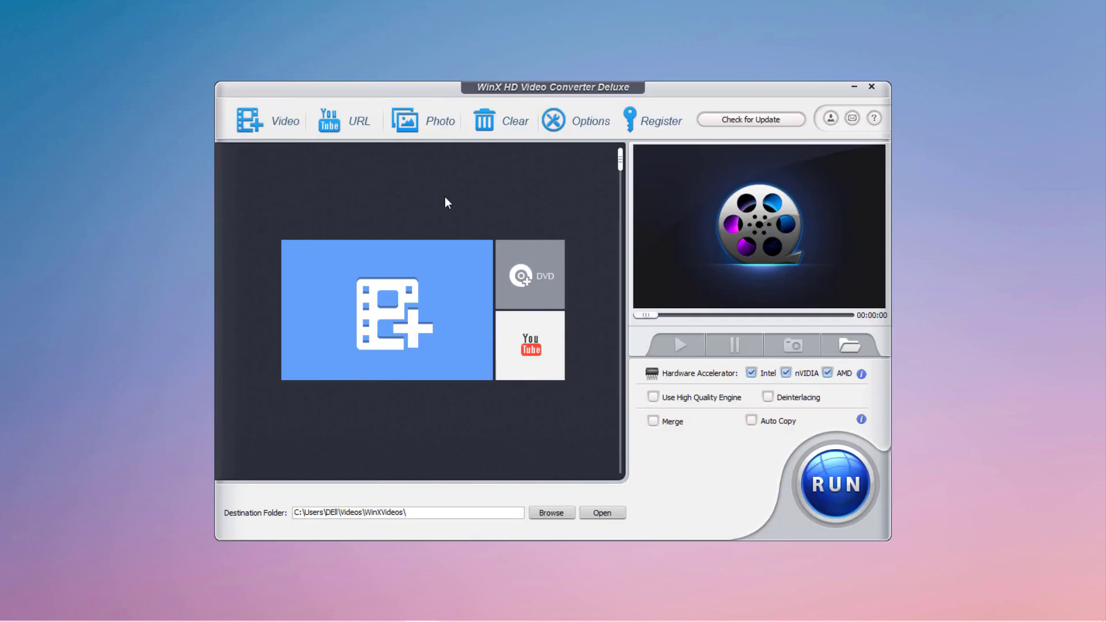
# - Add the video pexels-koolshooters-7673888.mp4 from New folder (2) on Local Disk (D:) to the conversion list
pyautogui.click(284, 136)
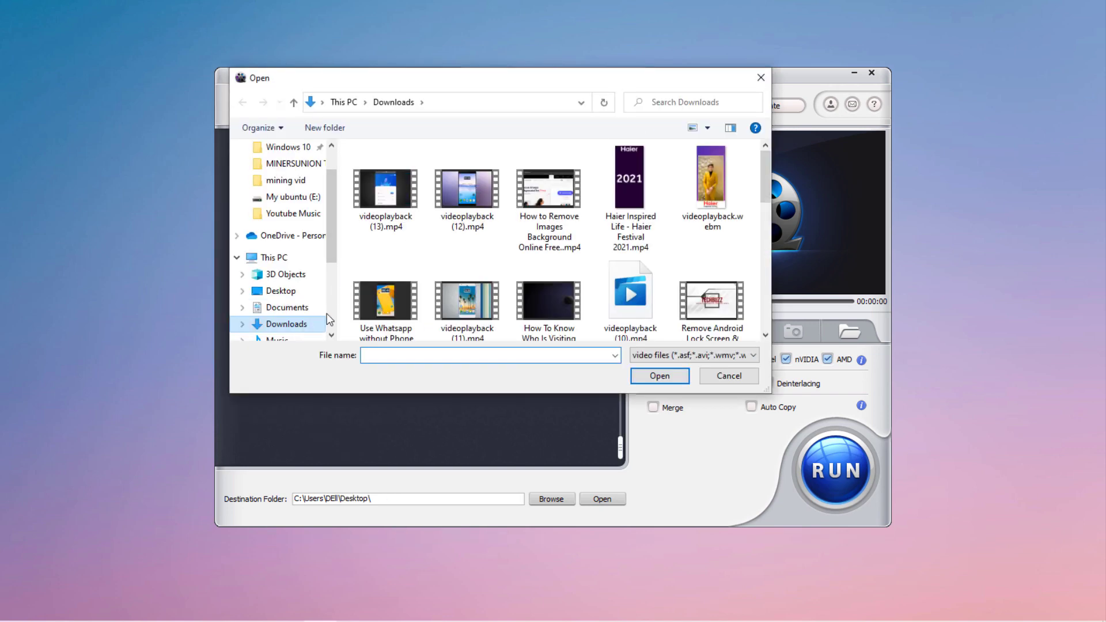
pyautogui.scroll(-3, 329, 312)
pyautogui.click(301, 280)
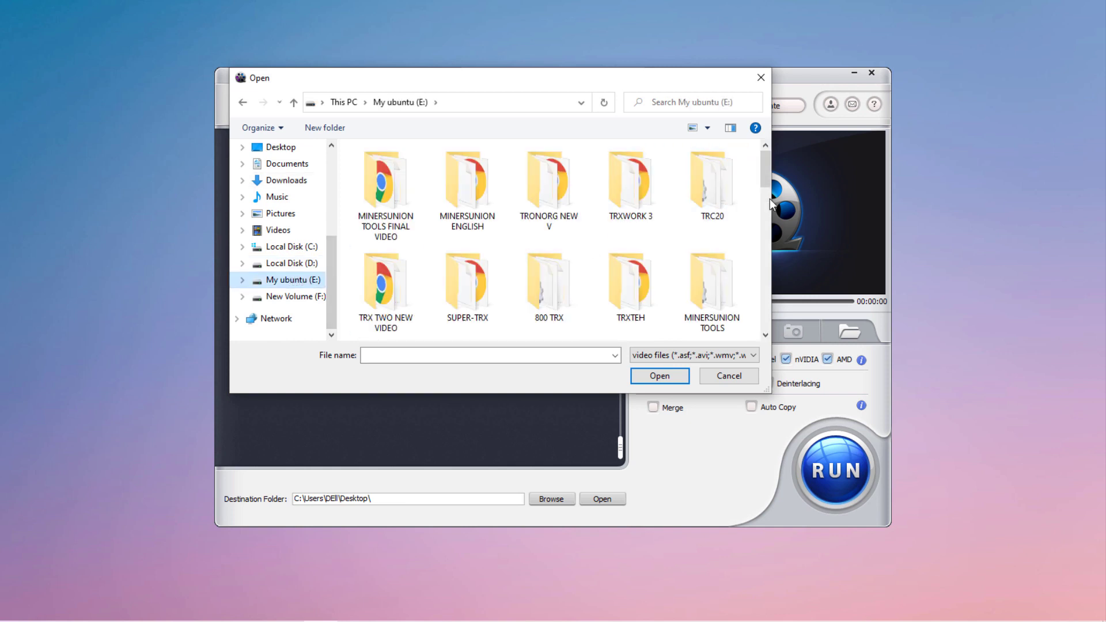
pyautogui.click(305, 264)
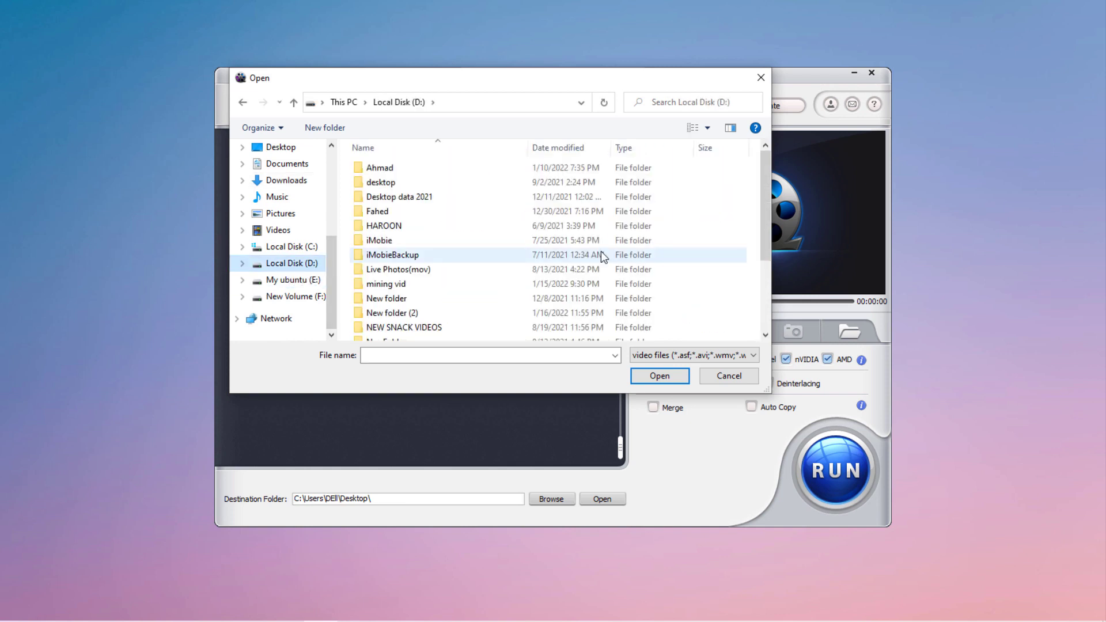
pyautogui.doubleClick(432, 301)
pyautogui.click(294, 102)
pyautogui.click(385, 314)
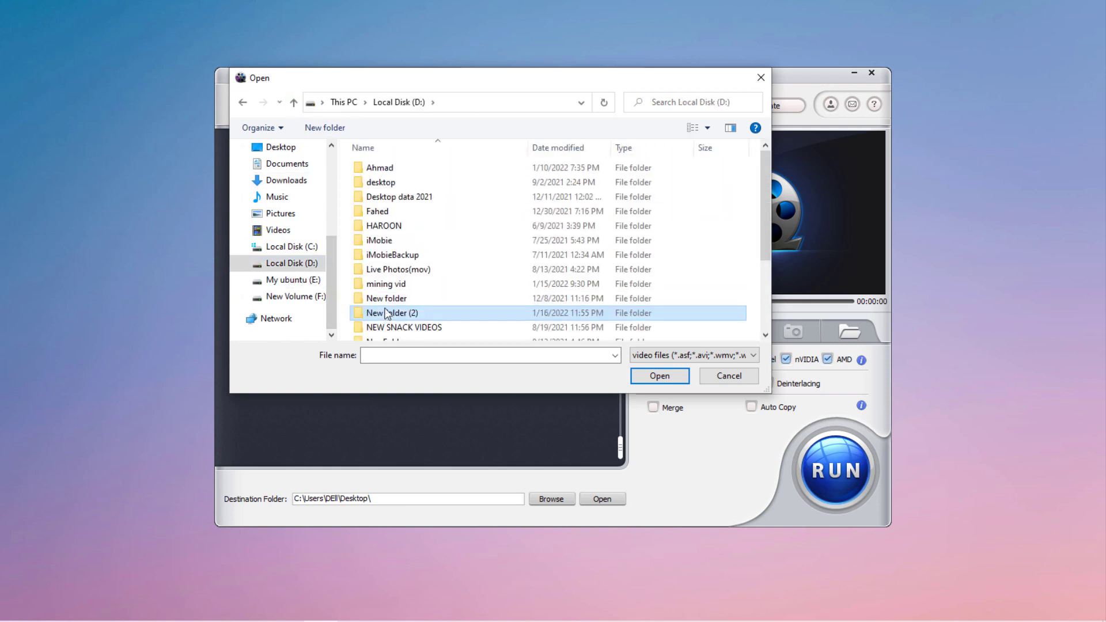
pyautogui.doubleClick(385, 314)
pyautogui.click(441, 172)
pyautogui.click(655, 380)
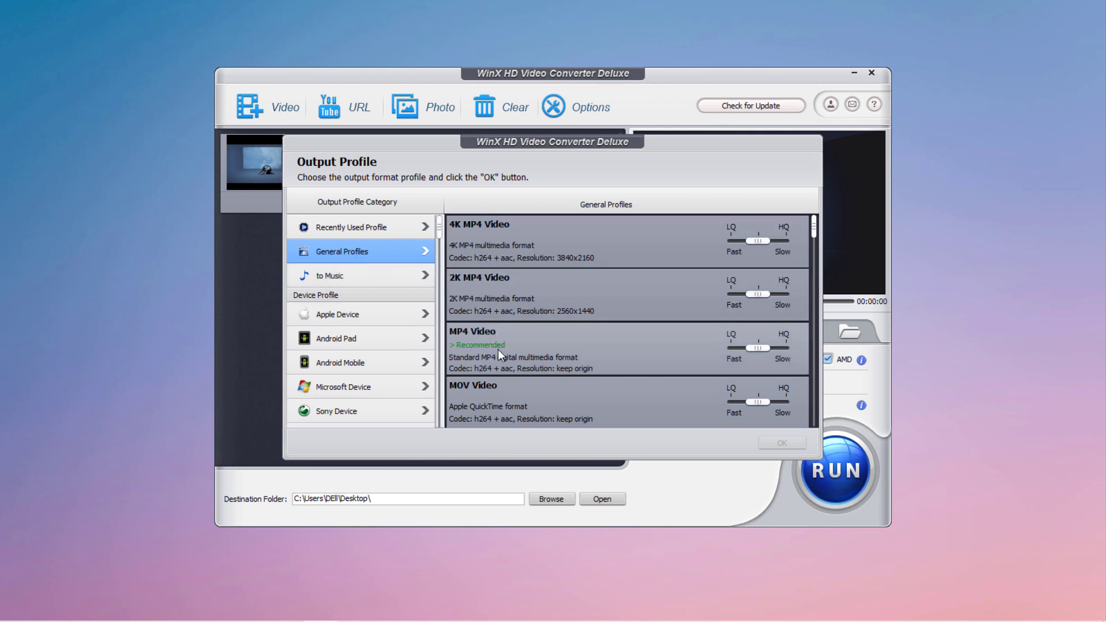
# - Look through the available output profiles, covering the general, music, Apple and other device, web video and common video categories
pyautogui.scroll(-1, 498, 350)
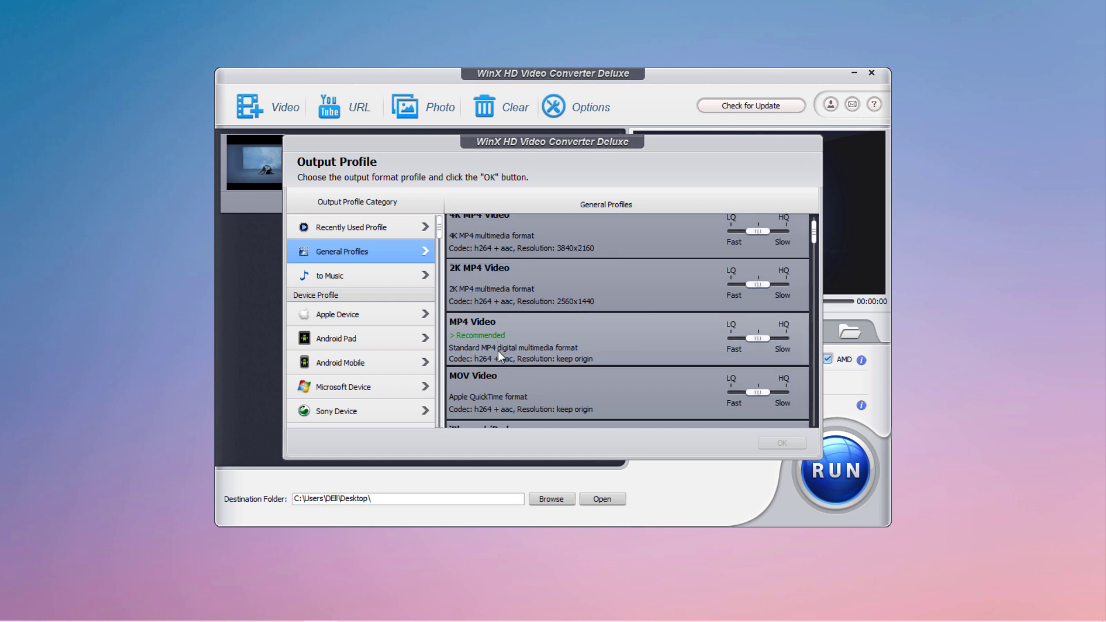
pyautogui.scroll(-3, 498, 350)
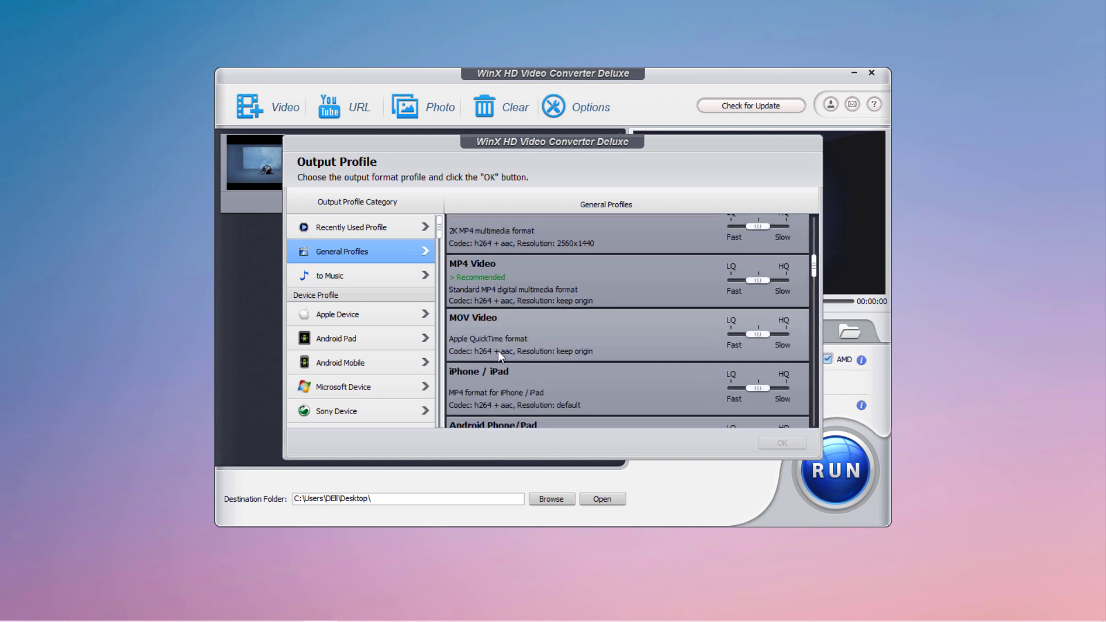
pyautogui.scroll(-3, 499, 351)
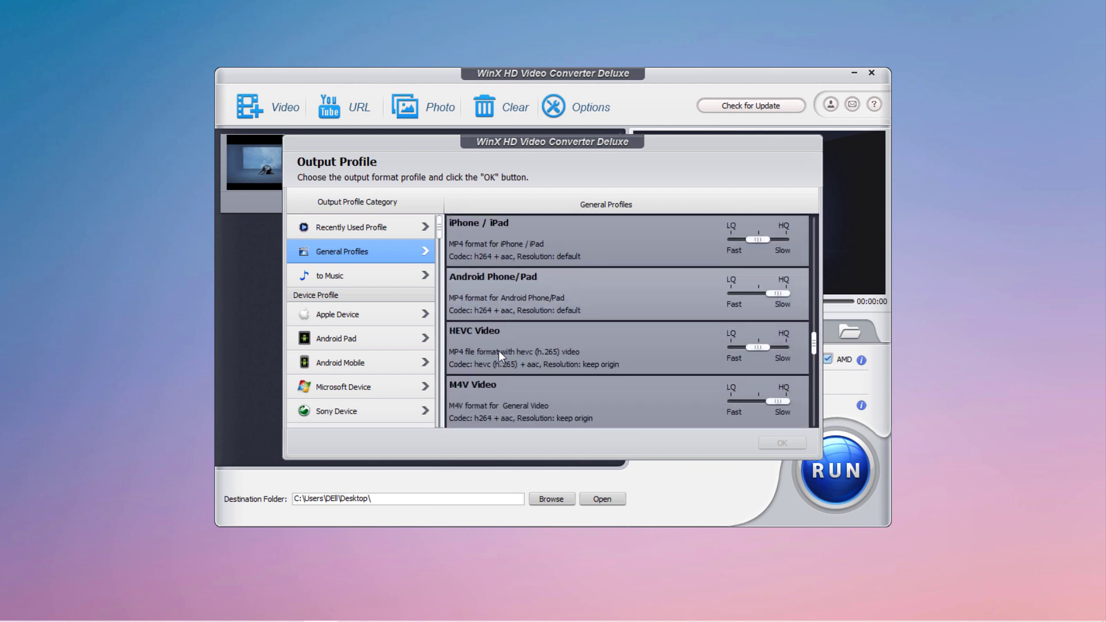
pyautogui.scroll(-4, 499, 350)
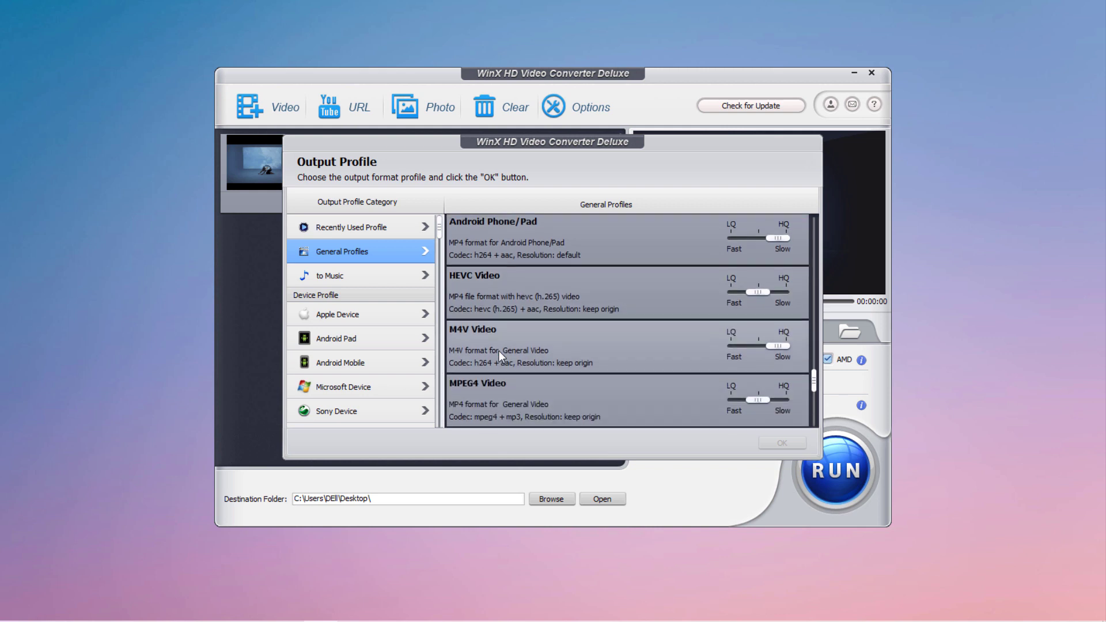
pyautogui.scroll(-1, 500, 351)
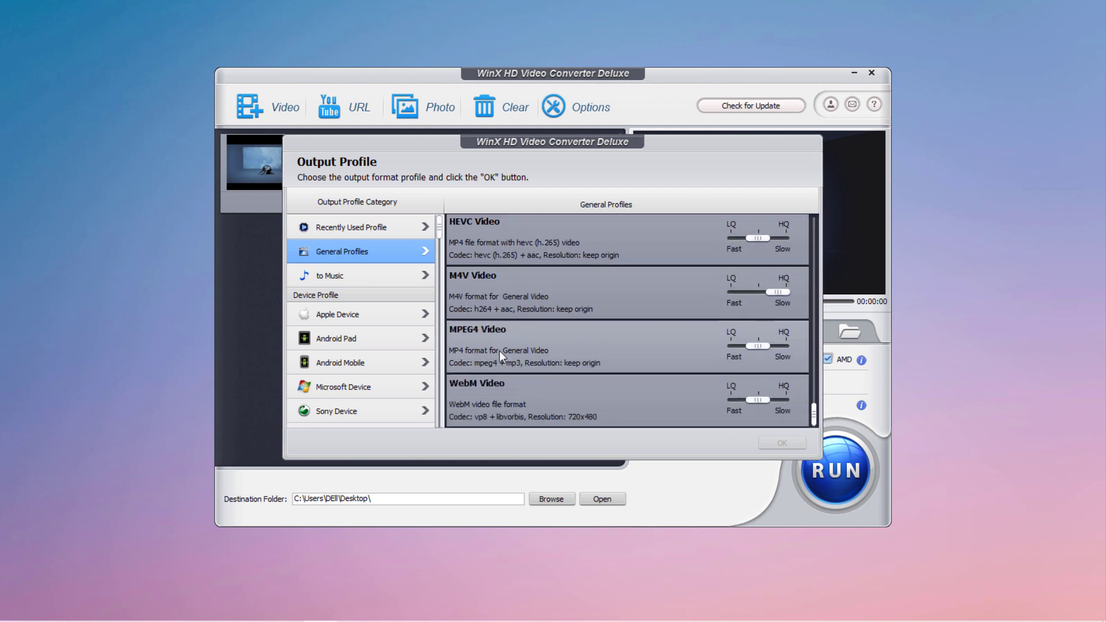
pyautogui.click(415, 271)
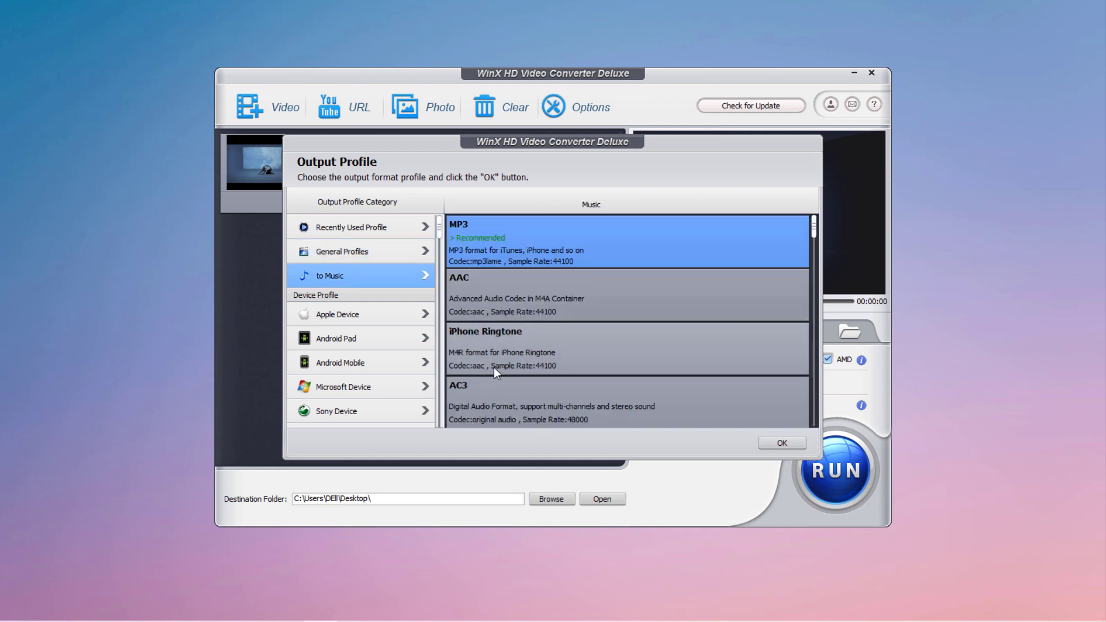
pyautogui.click(365, 315)
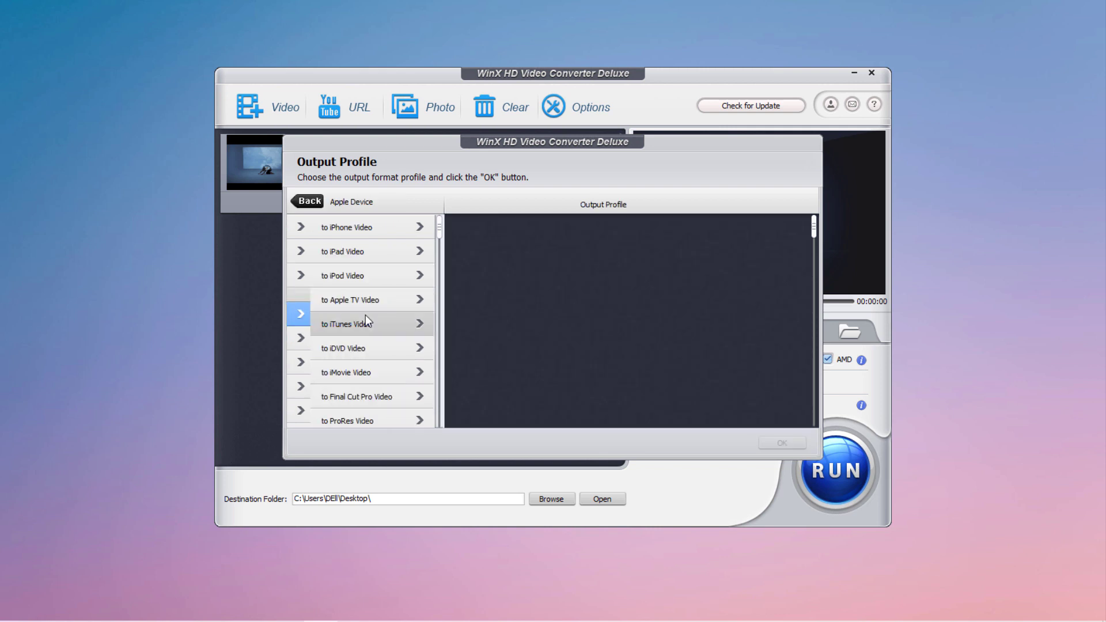
pyautogui.click(308, 201)
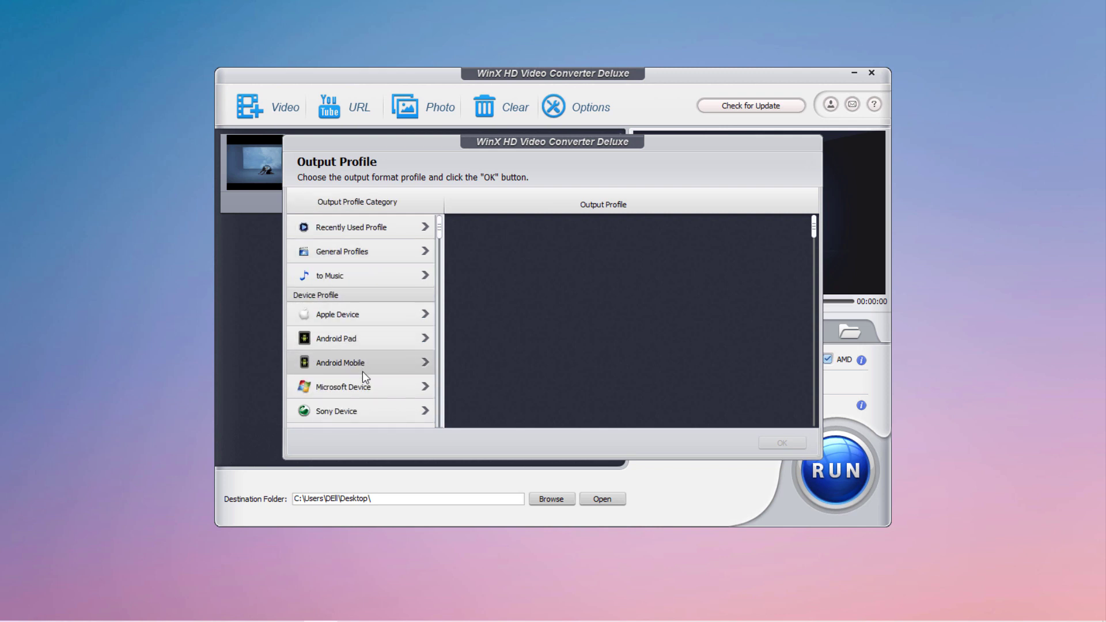
pyautogui.scroll(-3, 362, 372)
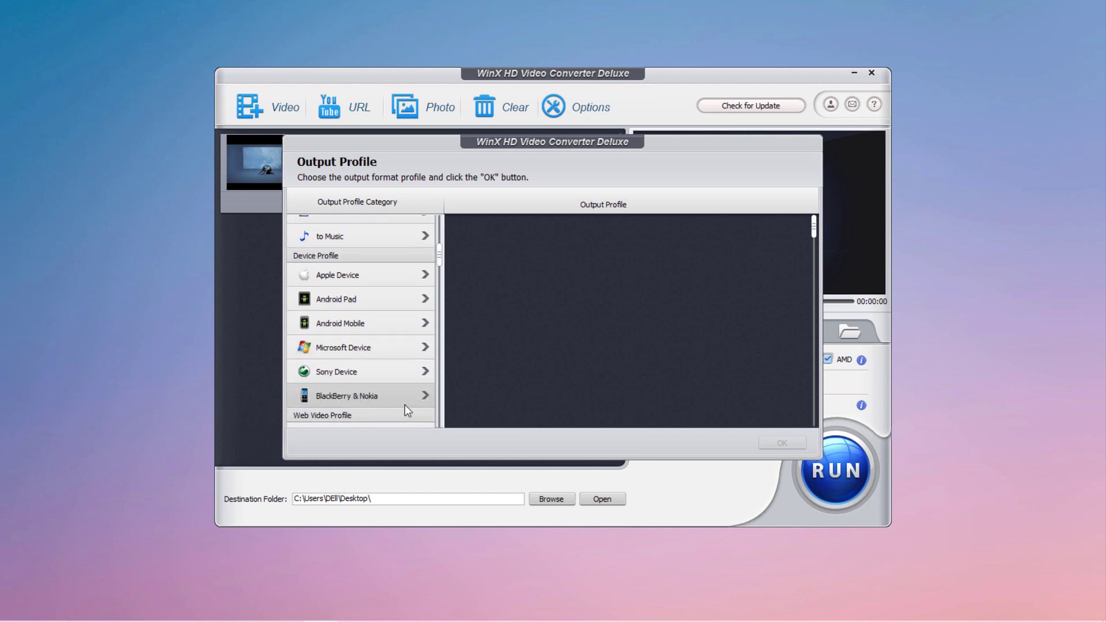
pyautogui.scroll(-5, 374, 365)
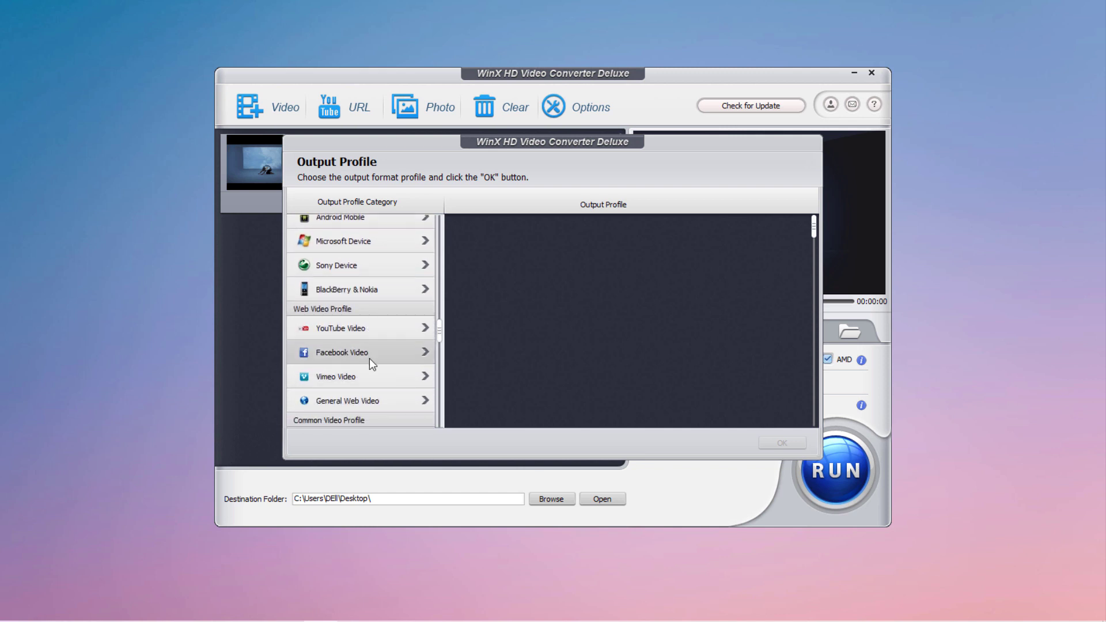
pyautogui.scroll(-4, 371, 376)
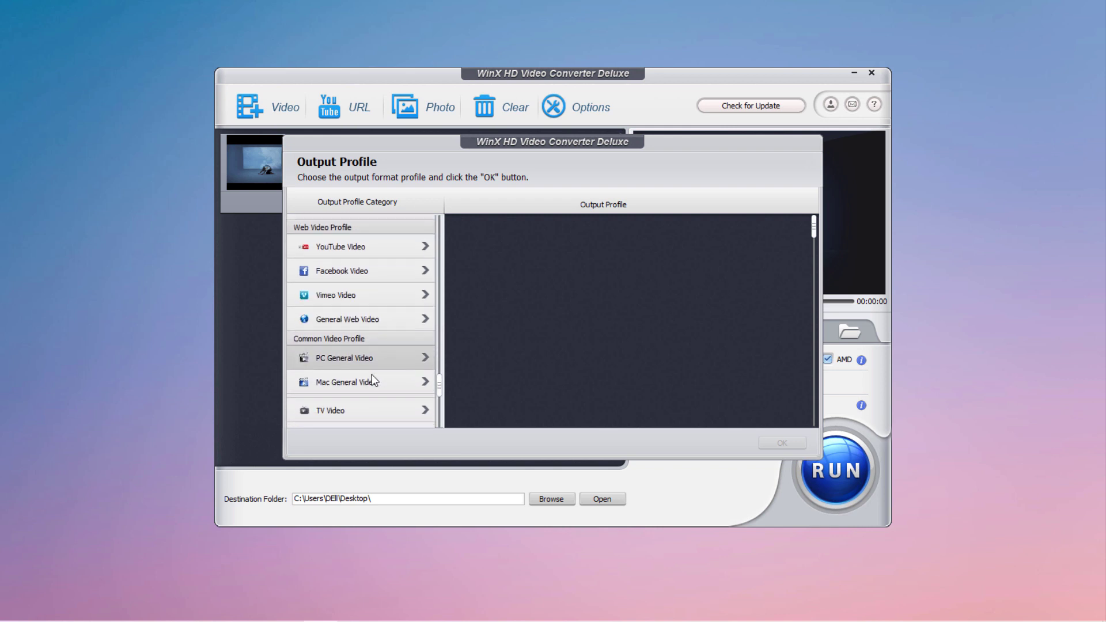
pyautogui.scroll(-2, 373, 378)
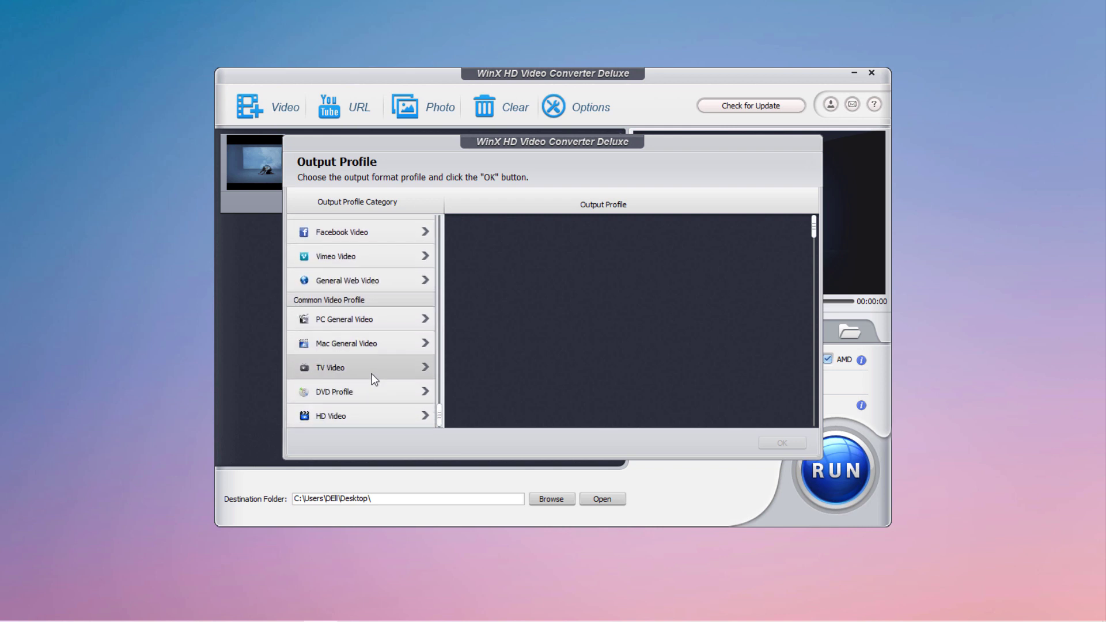
# - Apply the MP4 profile of the YouTube Video category as the output format for the loaded video
pyautogui.scroll(6, 372, 372)
pyautogui.click(380, 345)
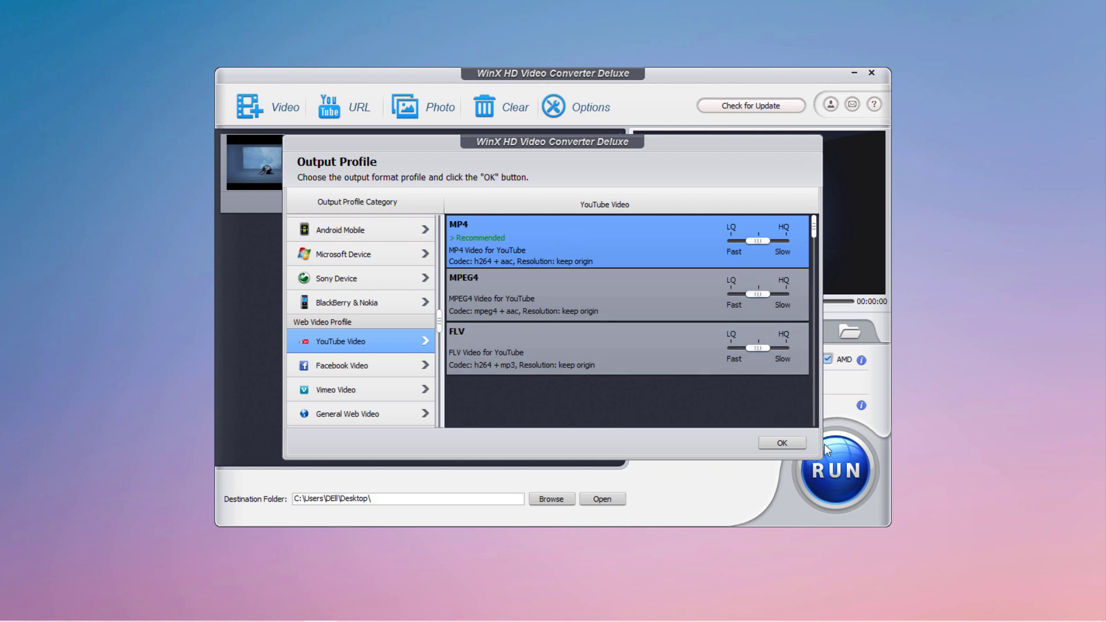
pyautogui.click(782, 443)
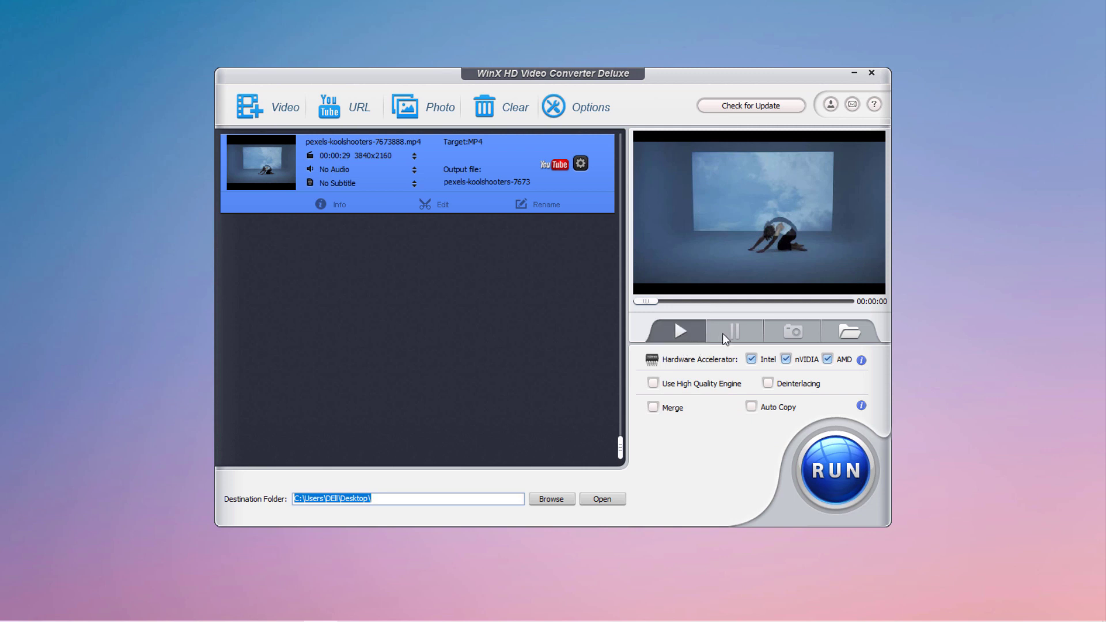
# - Convert the video to the desktop folder and open the file properties of the resulting pexels-koolshooters-7673888.mp4
pyautogui.click(835, 470)
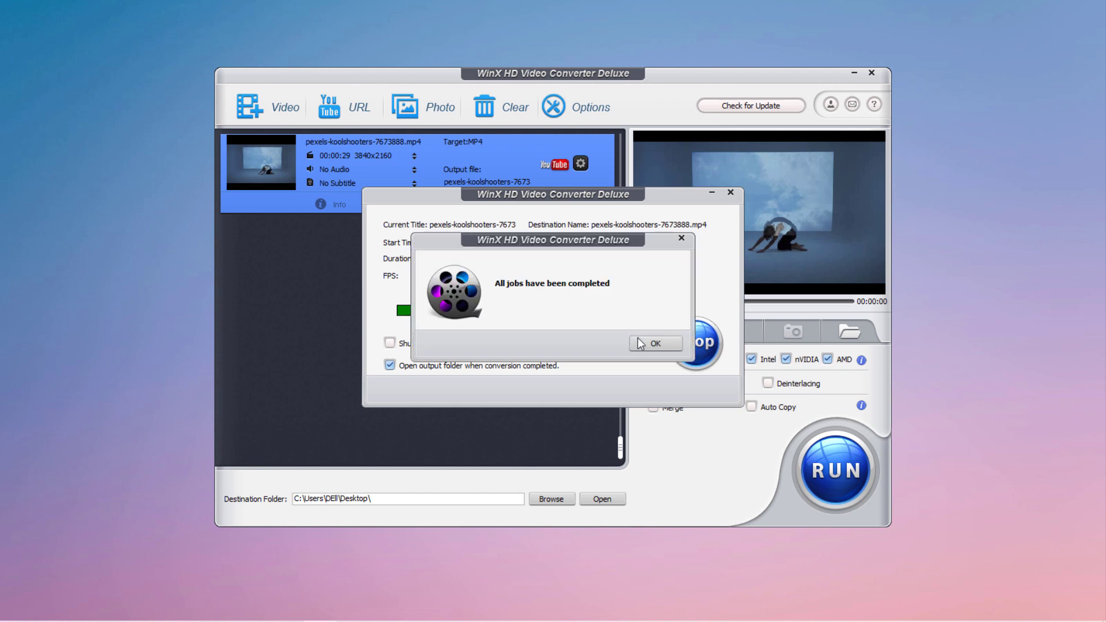
pyautogui.click(648, 346)
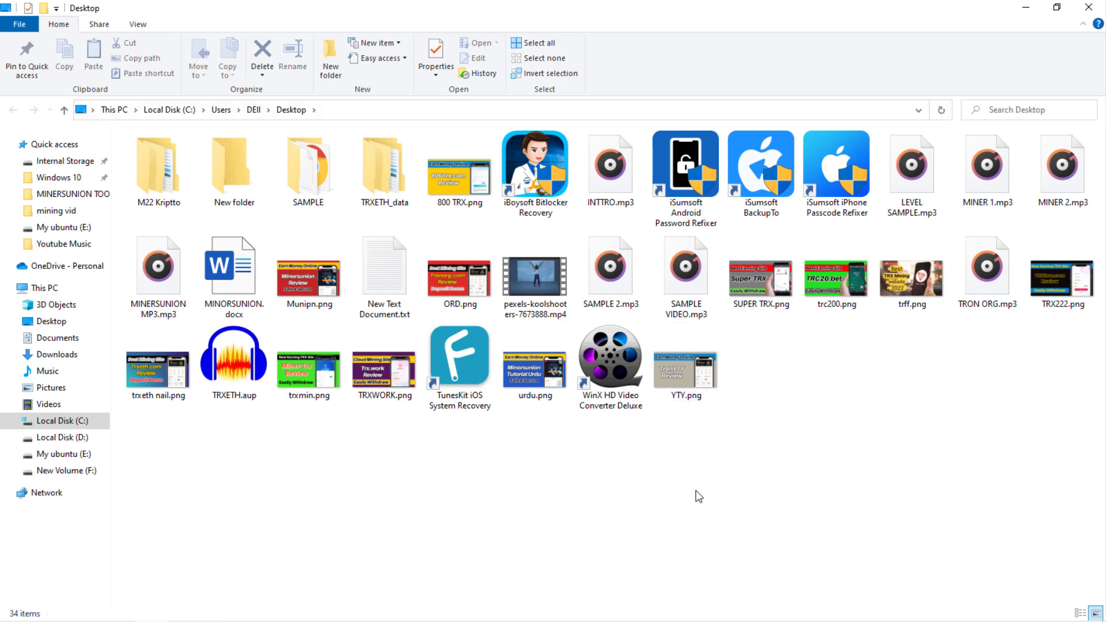
pyautogui.rightClick(510, 273)
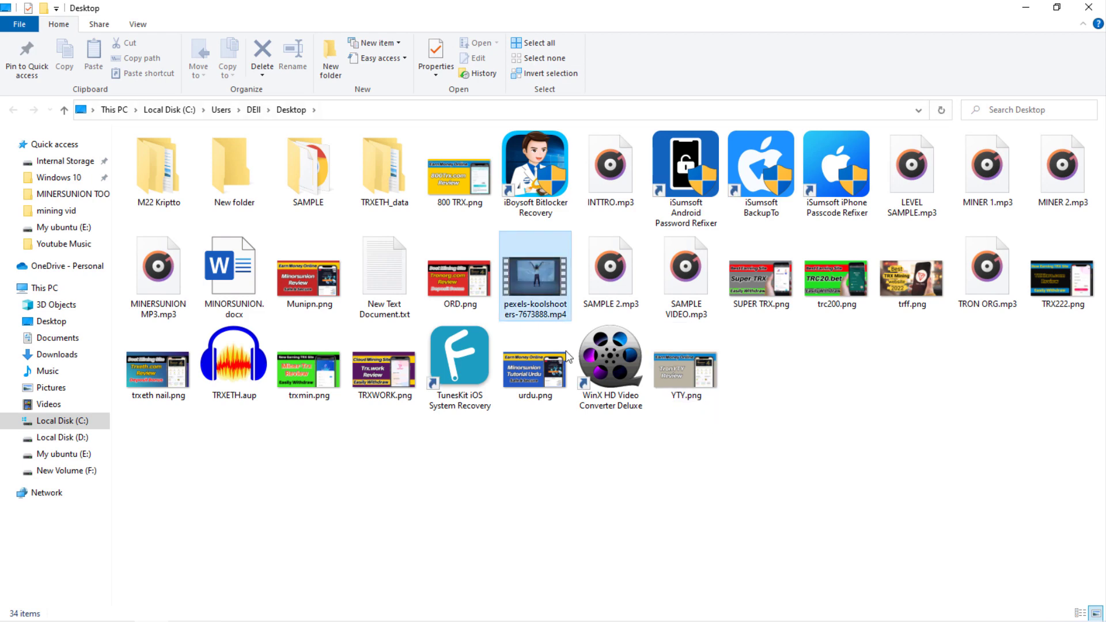
pyautogui.click(568, 610)
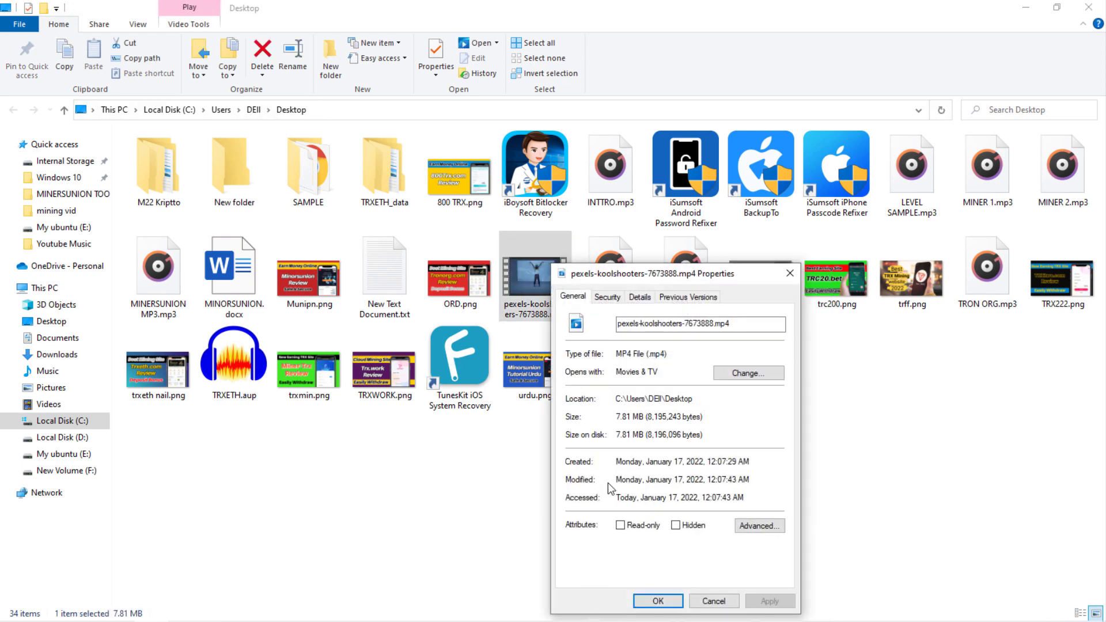
# - Check the converted file's size, close its properties, and open the original video's properties on Local Disk (D:) for comparison
pyautogui.moveTo(615, 416); pyautogui.dragTo(634, 416)
pyautogui.press('Escape')
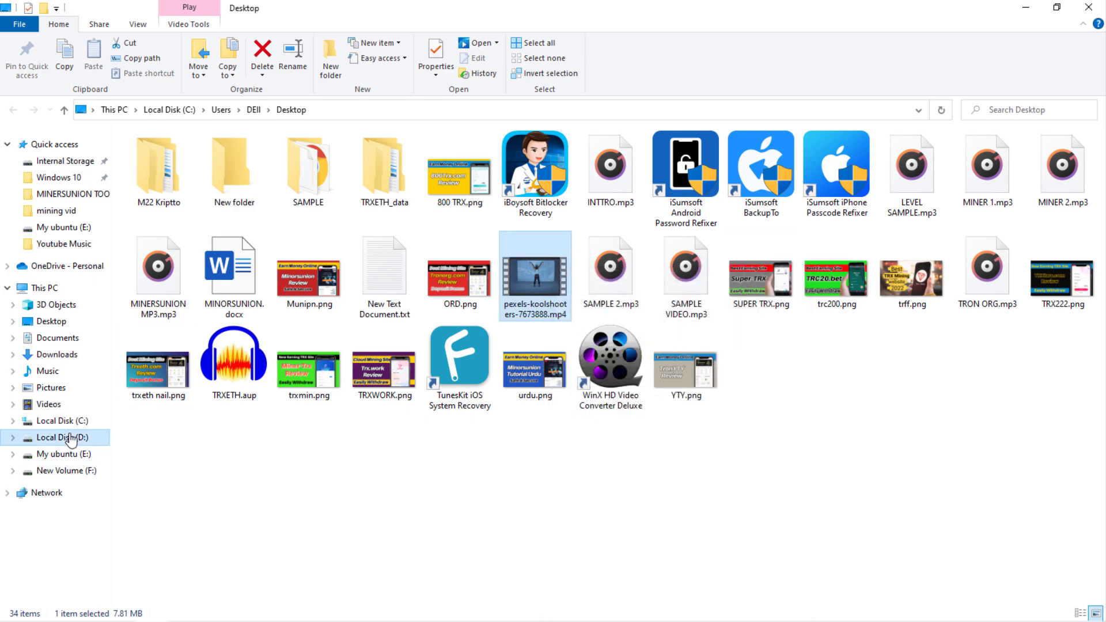
pyautogui.click(64, 438)
pyautogui.doubleClick(912, 170)
pyautogui.click(297, 156)
pyautogui.hotkey('alt', 'Return')
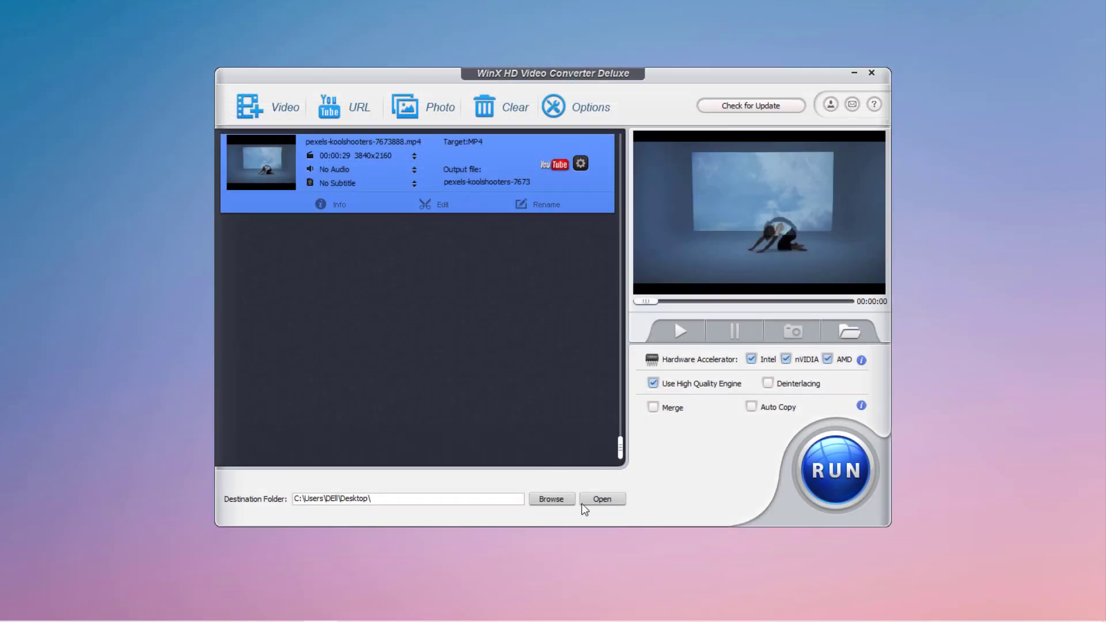
# - Return to WinX HD Video Converter Deluxe and add videoplayback (12).mp4 from the Downloads folder to the conversion list
pyautogui.click(295, 115)
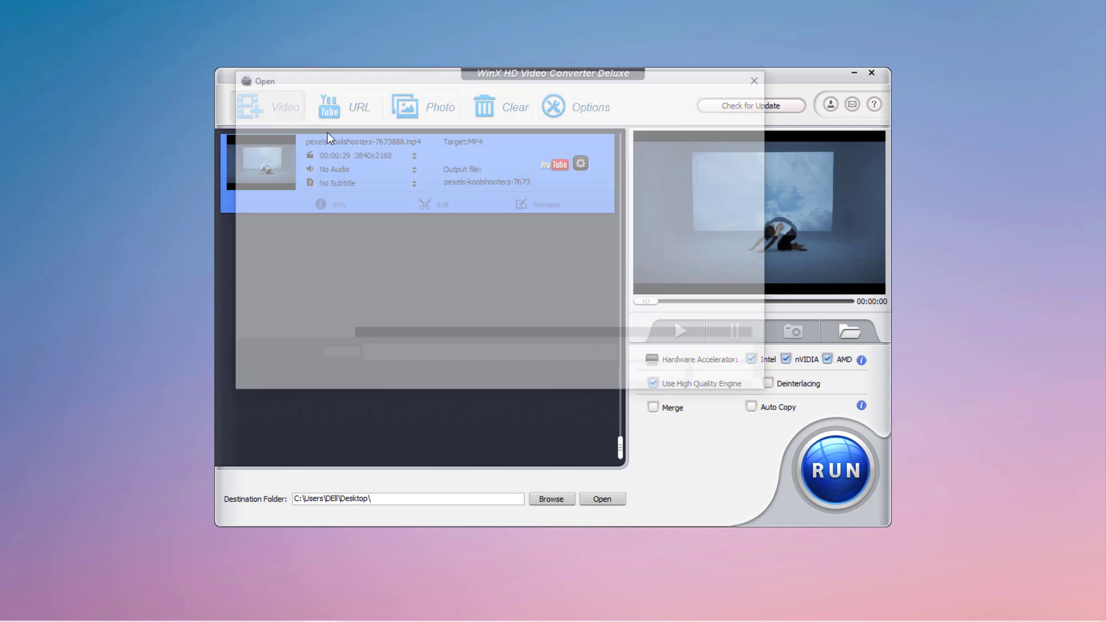
pyautogui.click(287, 241)
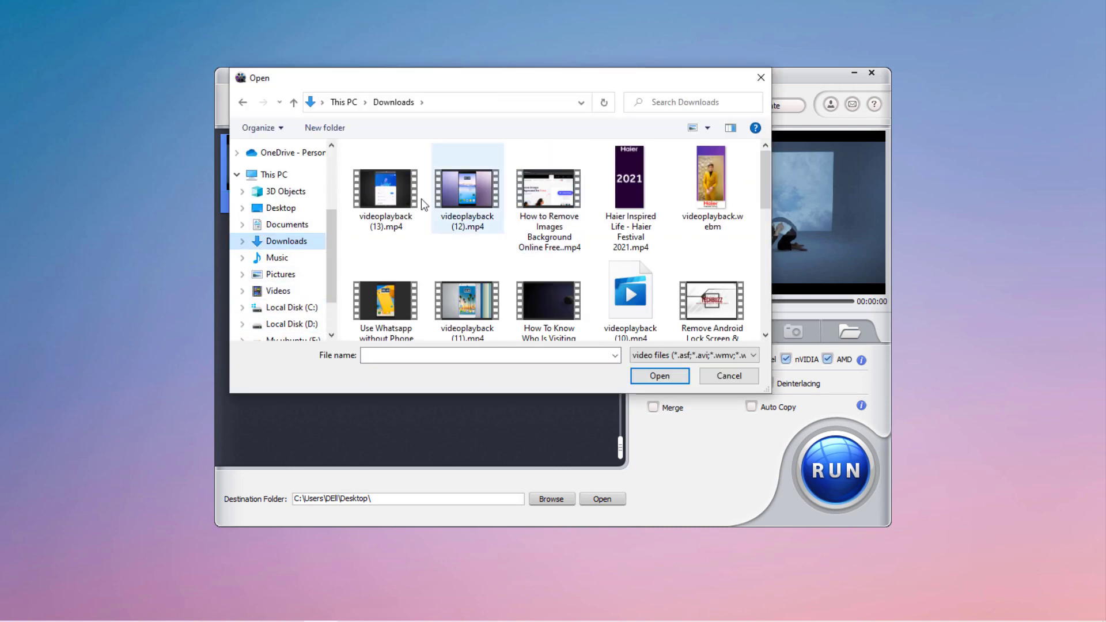
pyautogui.doubleClick(467, 191)
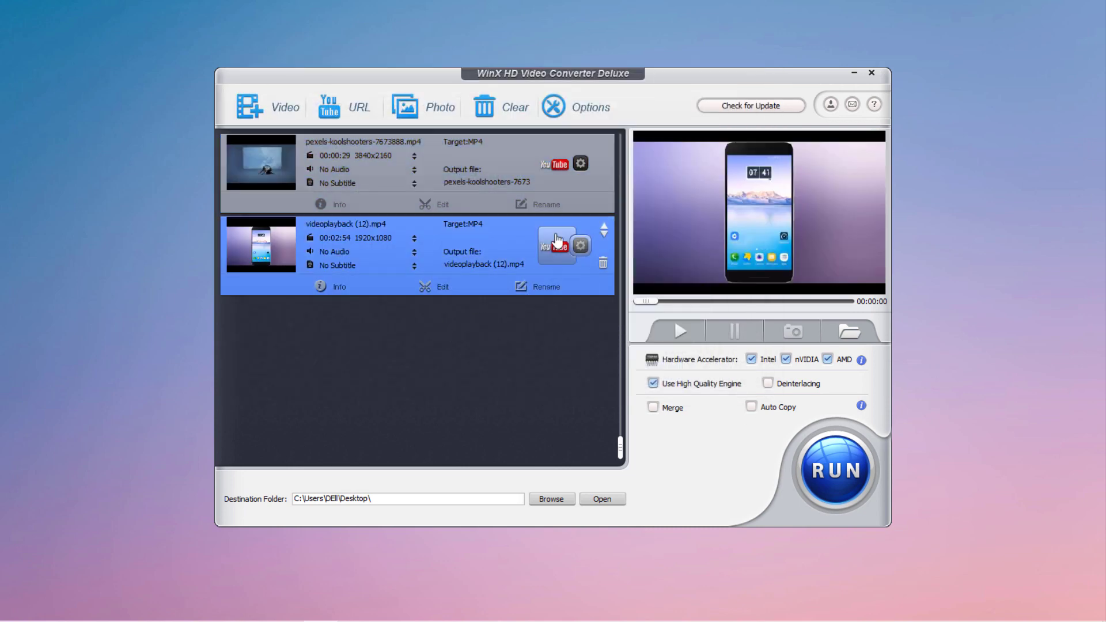
# - Convert the two listed videos with Merge enabled and open the merged output file pexels-koolshooters-7673888_1.mp4
pyautogui.click(653, 407)
pyautogui.click(835, 471)
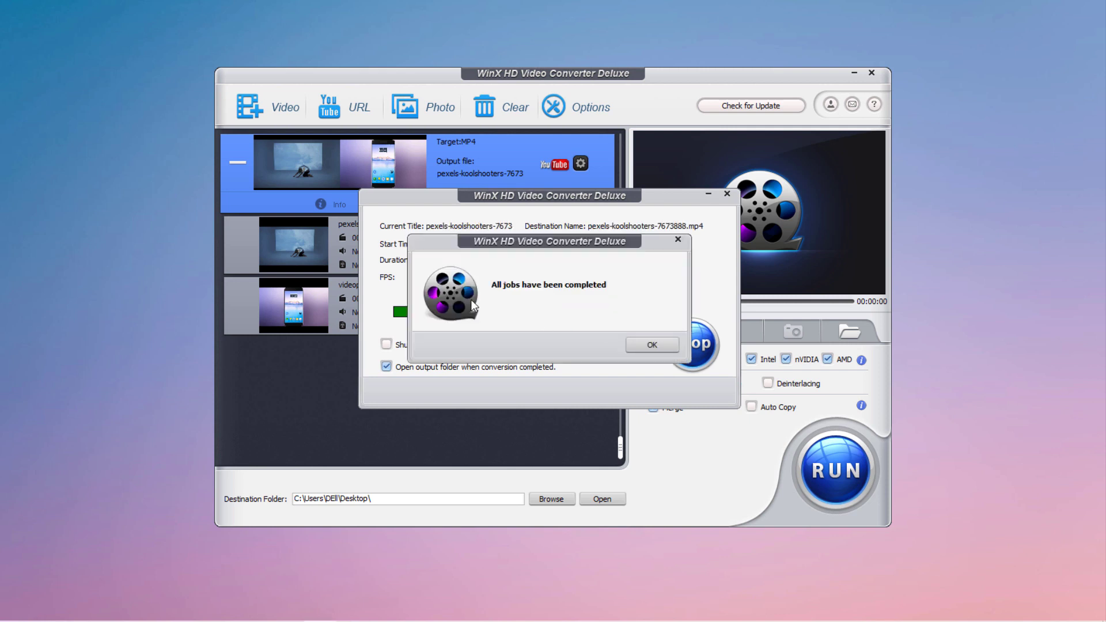
pyautogui.click(651, 344)
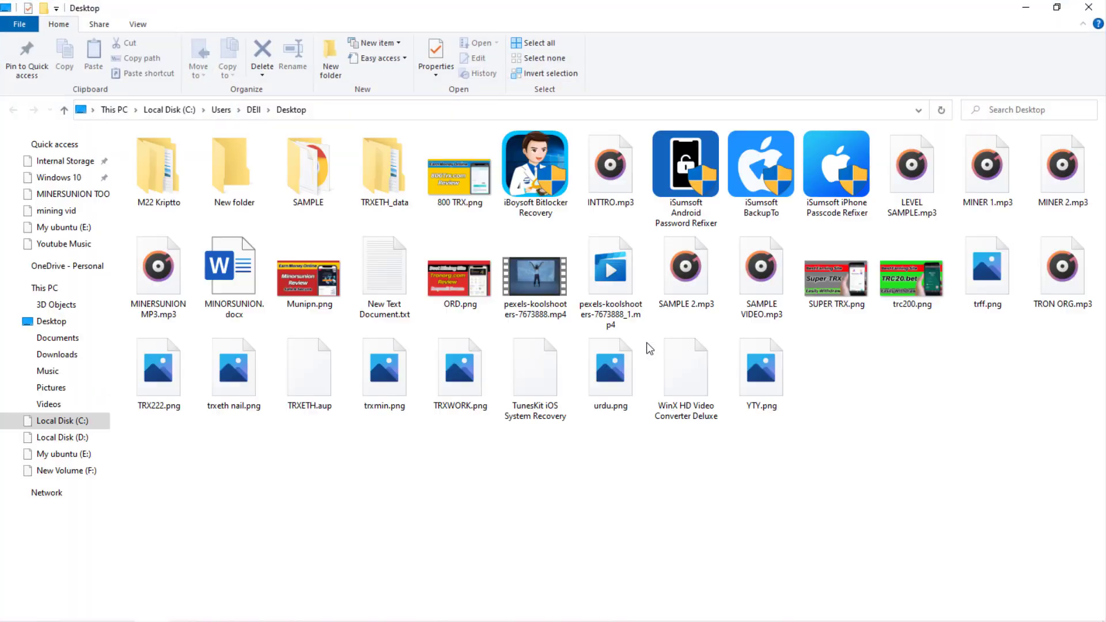
pyautogui.doubleClick(610, 288)
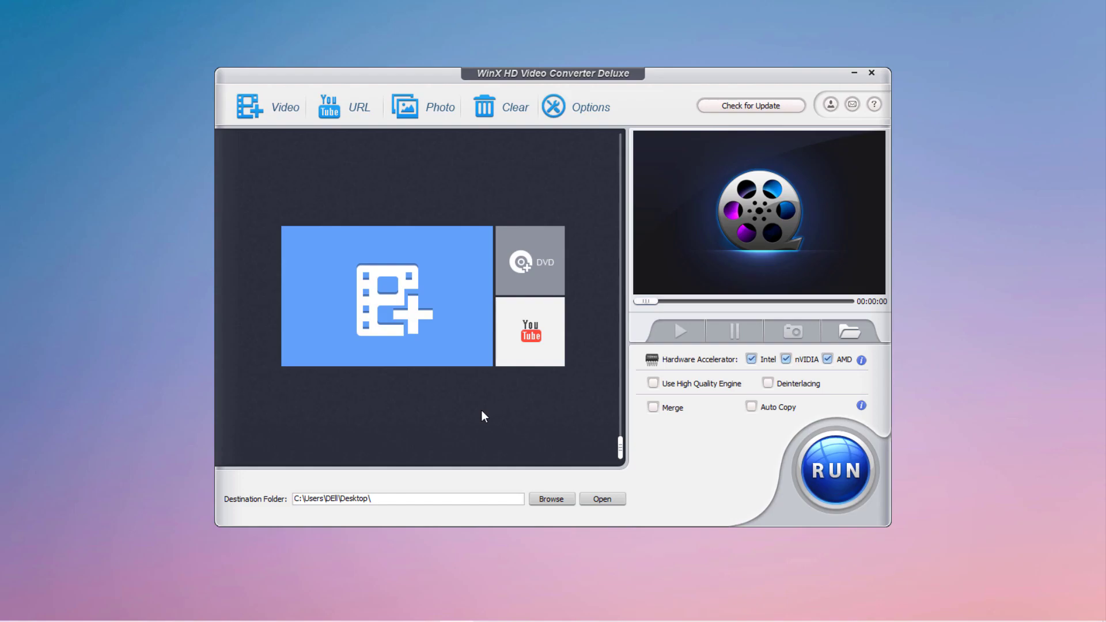
# - Load videoplayback (12).mp4 from Downloads into the empty conversion list with the recently used YouTube MP4 profile
pyautogui.click(433, 332)
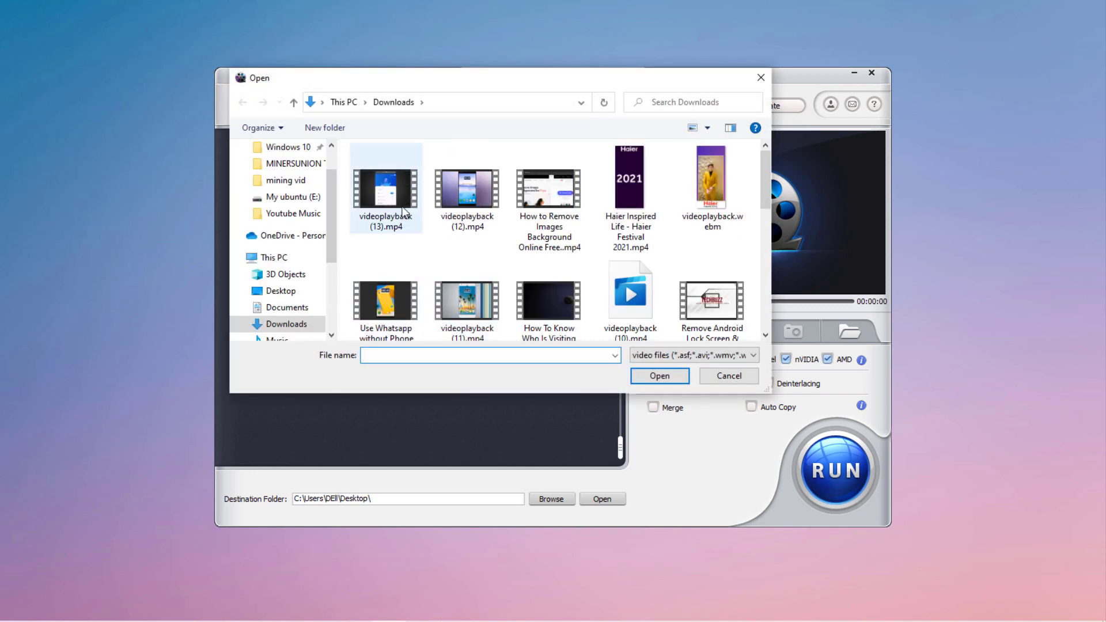
pyautogui.click(467, 190)
pyautogui.click(661, 376)
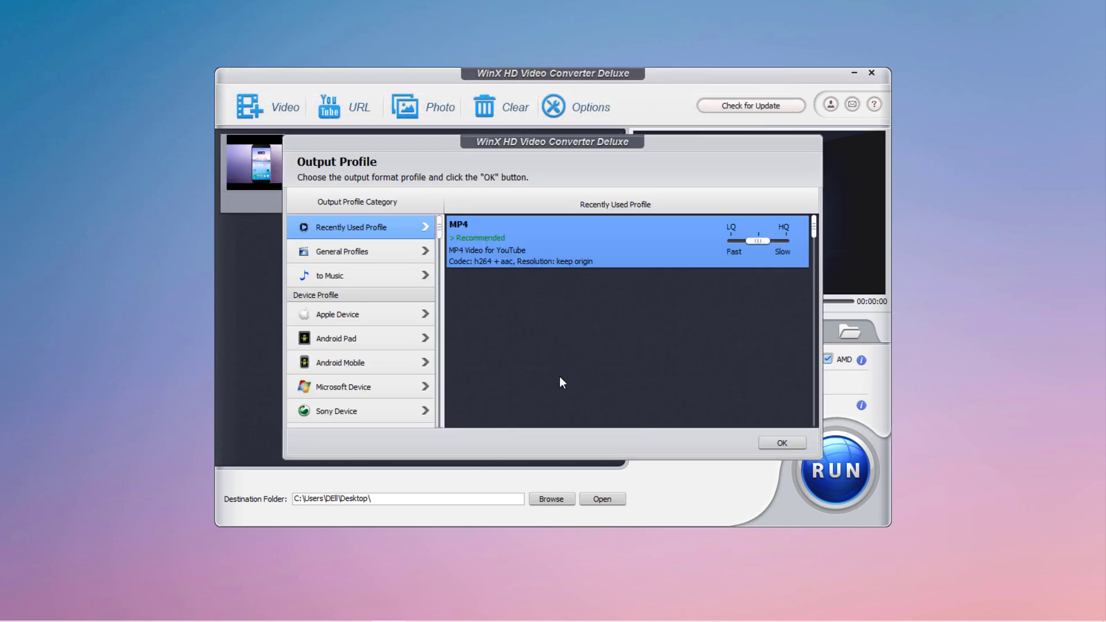
pyautogui.click(789, 442)
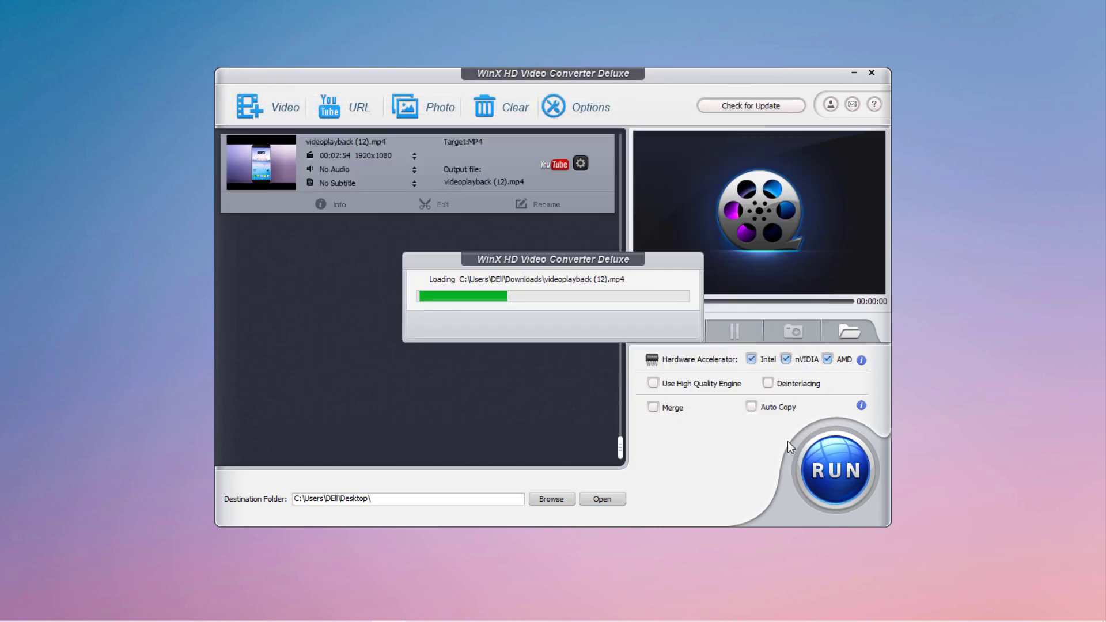
# - Open videoplayback (12).mp4 for editing, skip ahead in the preview, and enable subtitles with the Extra source
pyautogui.click(433, 207)
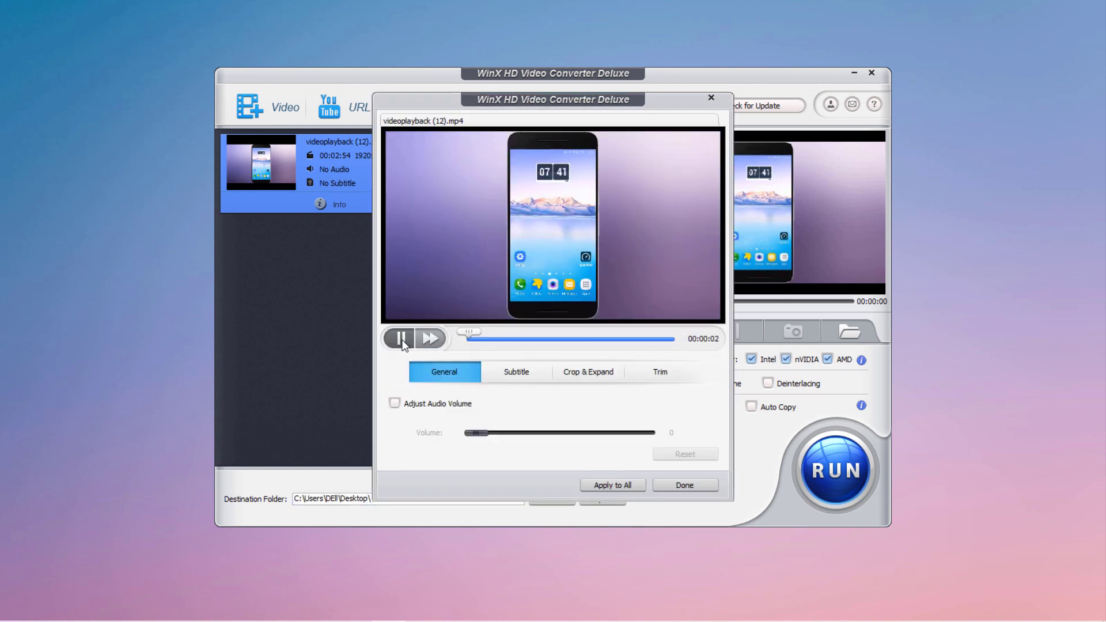
pyautogui.click(487, 339)
pyautogui.click(498, 373)
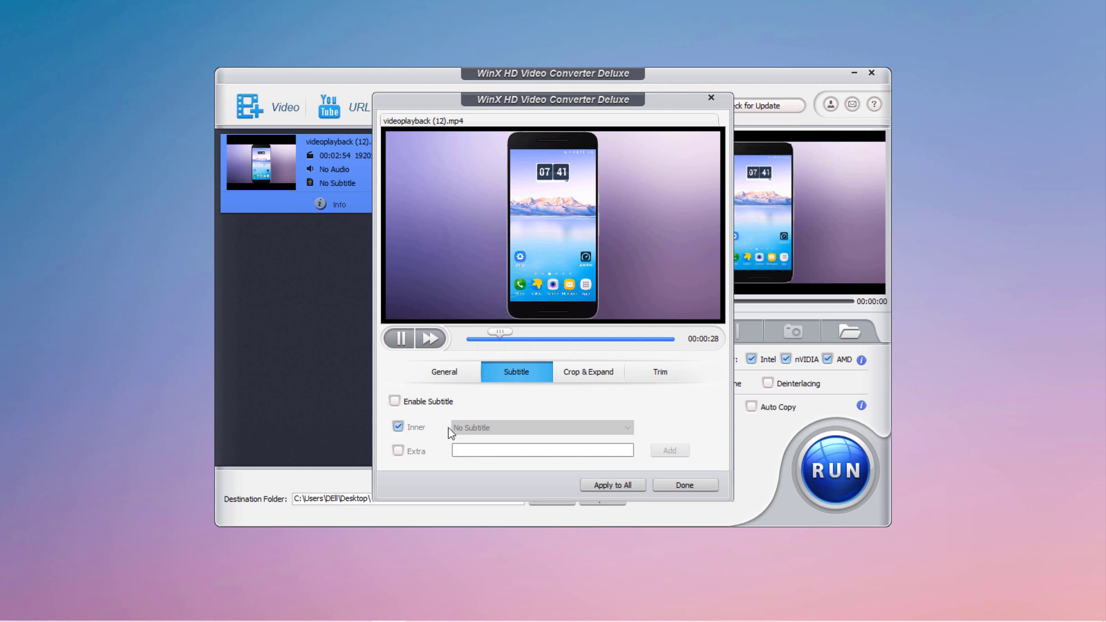
pyautogui.click(429, 402)
pyautogui.click(417, 453)
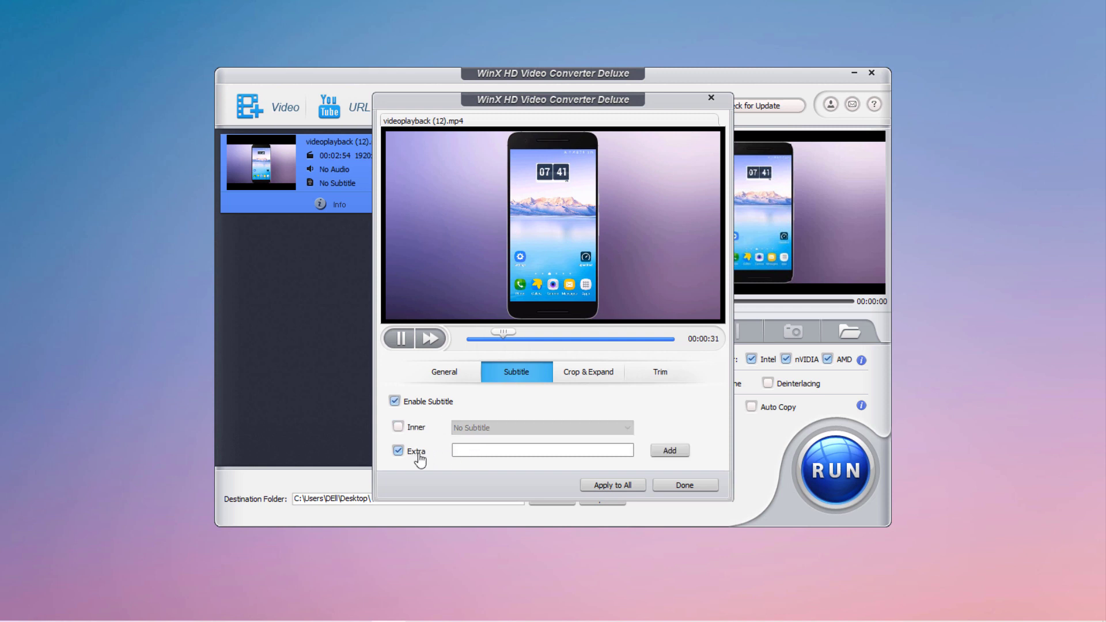
# - Enable cropping and frame the phone with a crop area of about 714 by 1052 at left 602, top 0
pyautogui.click(561, 372)
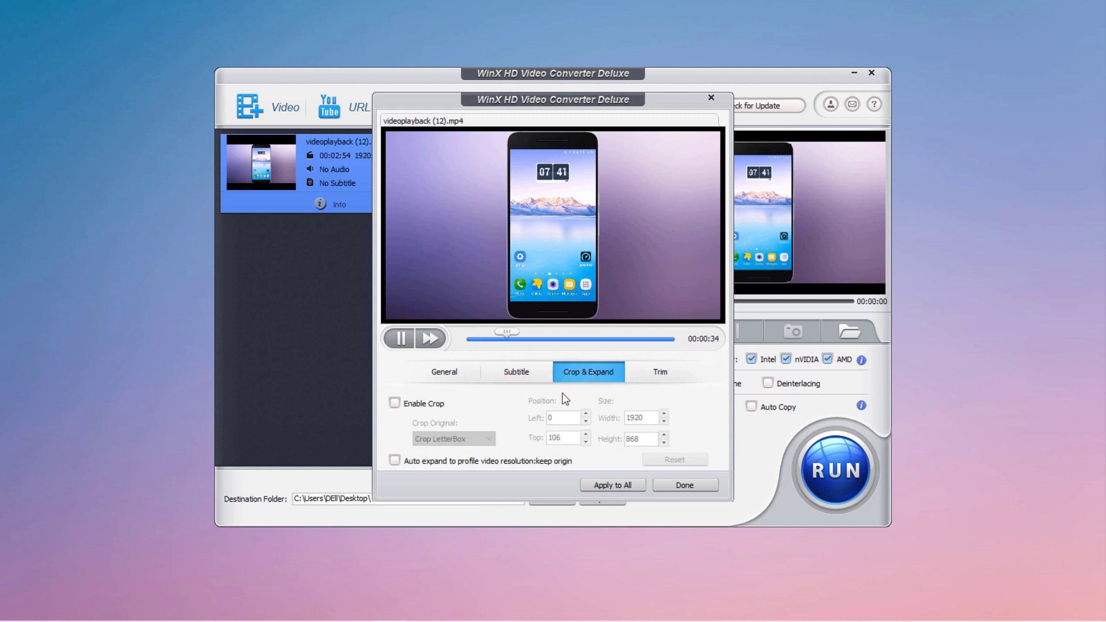
pyautogui.click(431, 405)
pyautogui.moveTo(382, 225); pyautogui.dragTo(487, 225)
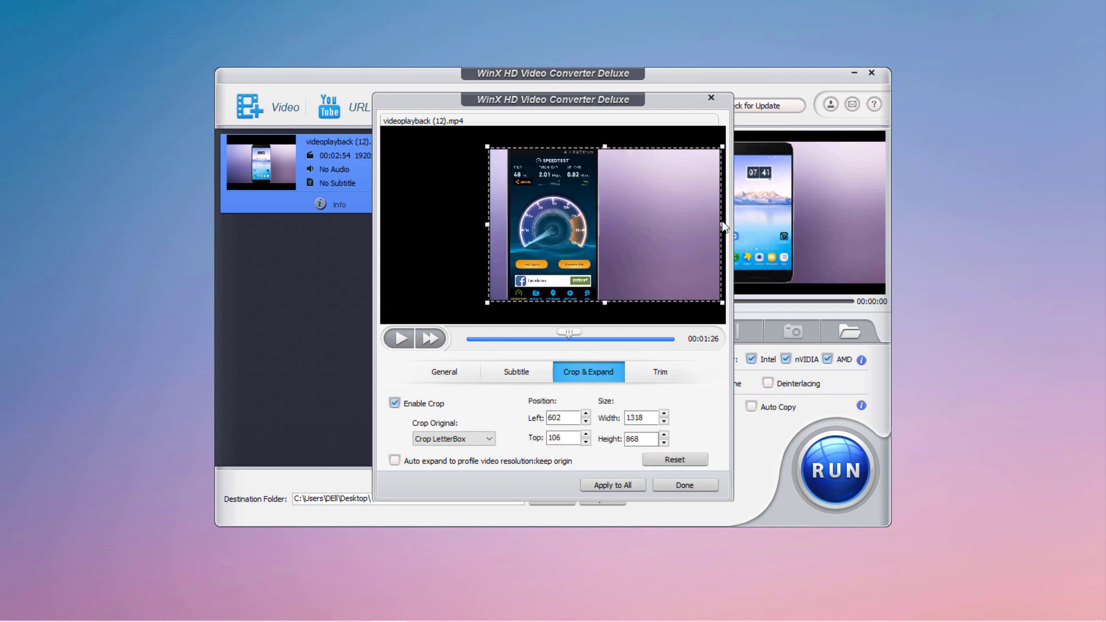
pyautogui.moveTo(606, 303); pyautogui.dragTo(605, 317)
pyautogui.moveTo(604, 148); pyautogui.dragTo(605, 127)
pyautogui.moveTo(723, 228); pyautogui.dragTo(616, 227)
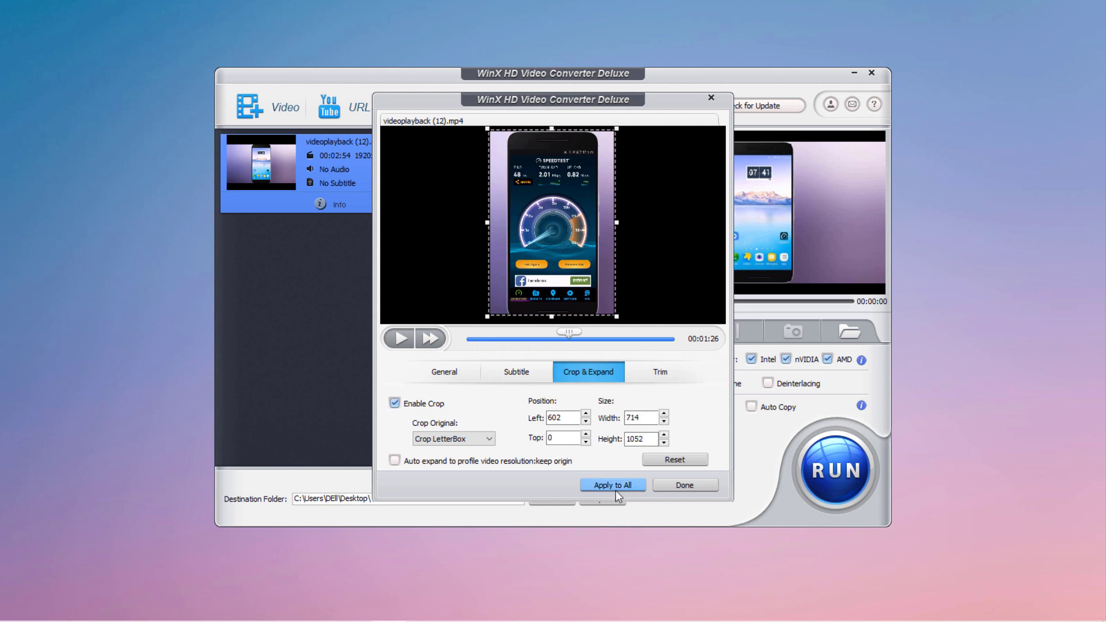
# - Trim the video to the range from 00:01:02 to 00:01:38 and apply the edits to all
pyautogui.click(657, 375)
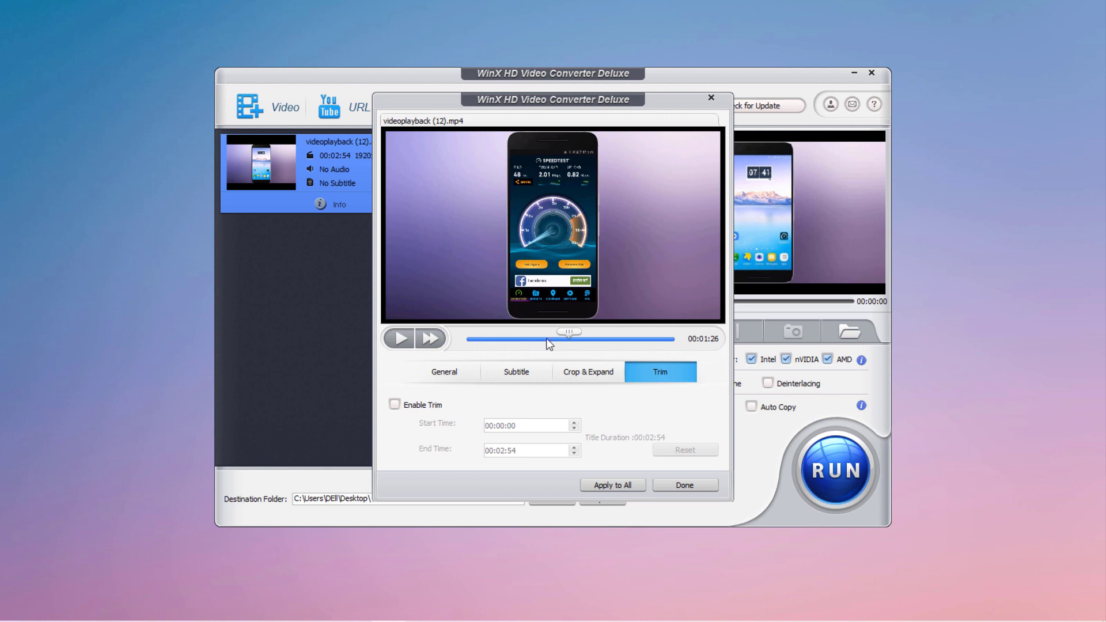
pyautogui.click(421, 406)
pyautogui.moveTo(466, 344); pyautogui.dragTo(540, 344)
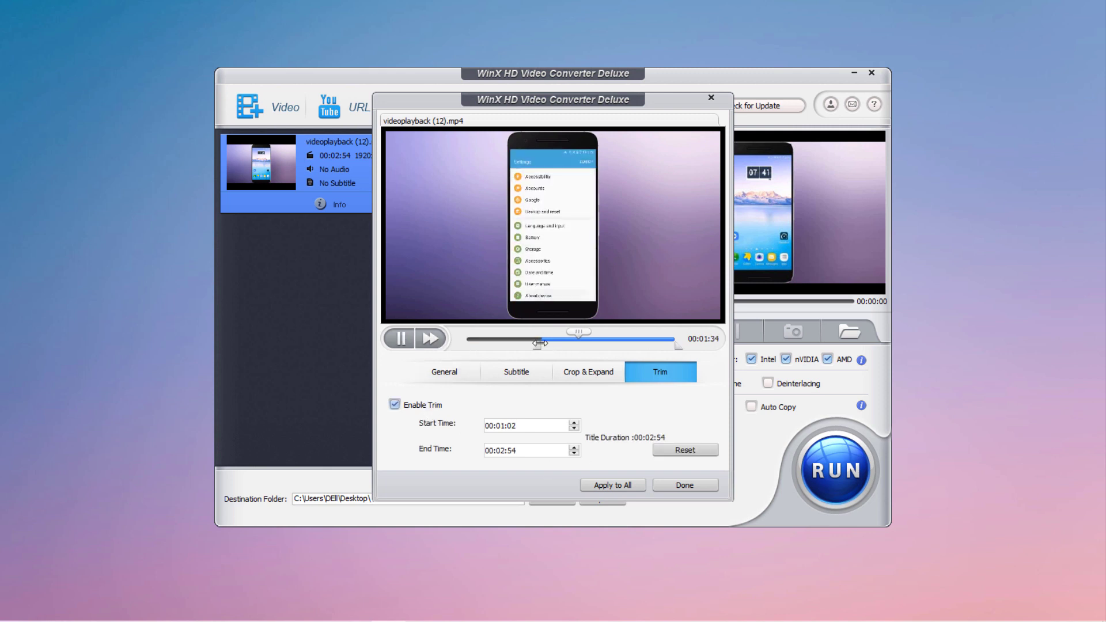
pyautogui.moveTo(679, 345); pyautogui.dragTo(588, 345)
pyautogui.click(402, 339)
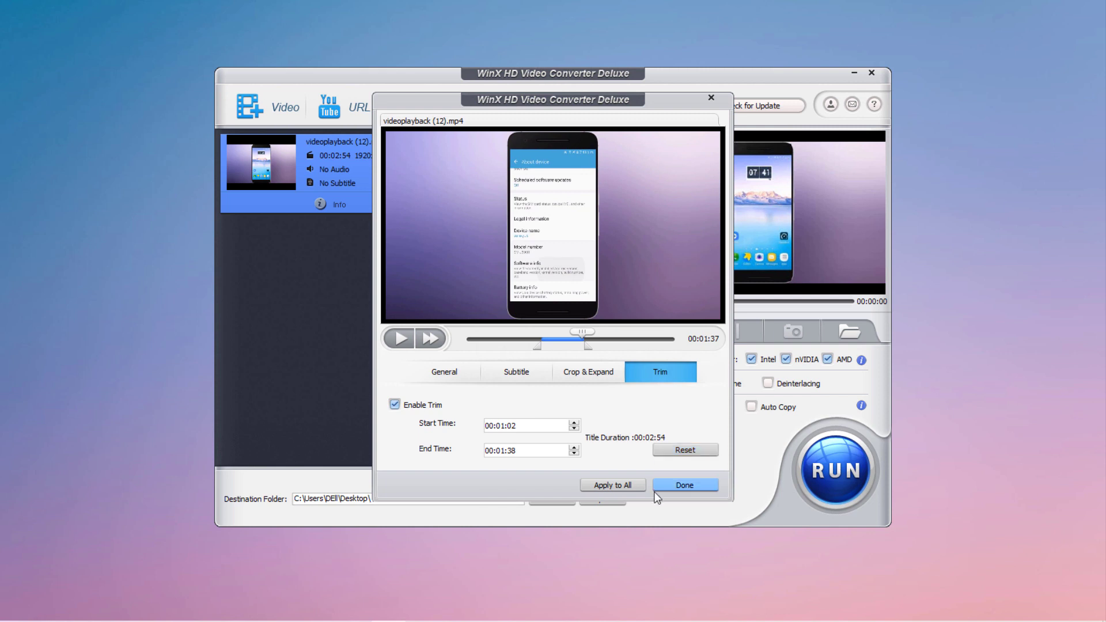
pyautogui.click(635, 487)
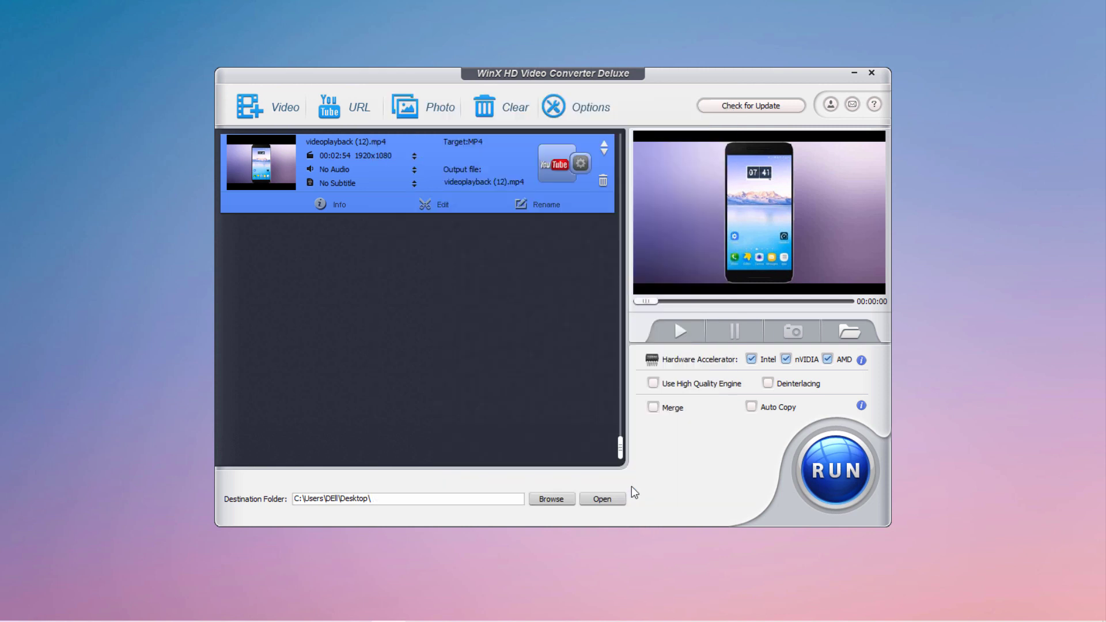
# - Convert the edited video to the desktop folder and open the resulting videoplayback (12).mp4
pyautogui.click(834, 471)
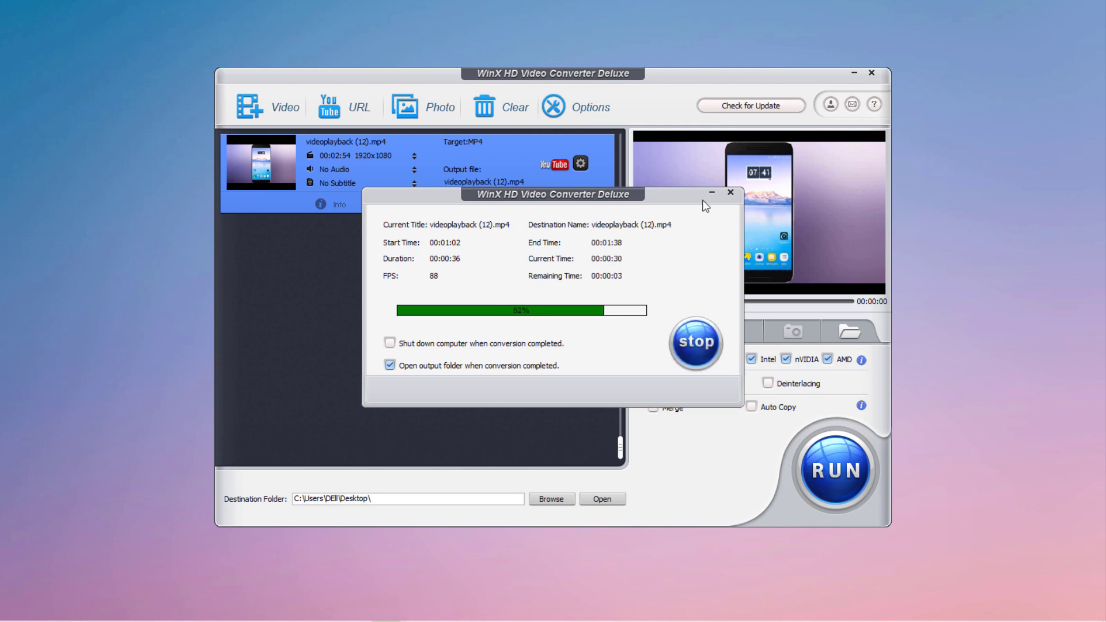
pyautogui.click(658, 345)
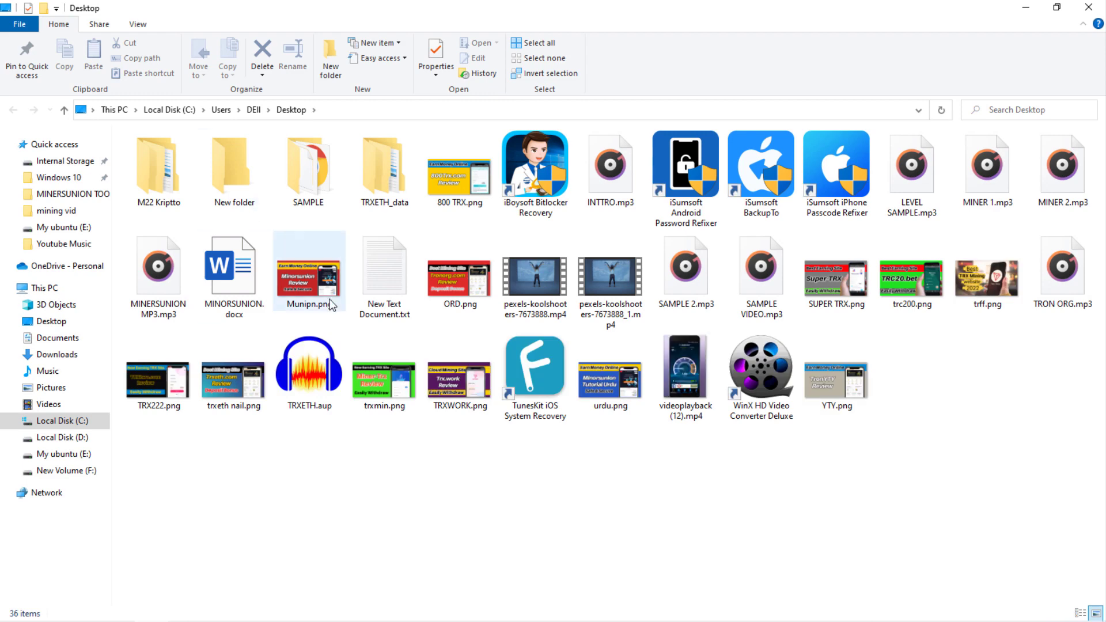
pyautogui.doubleClick(696, 365)
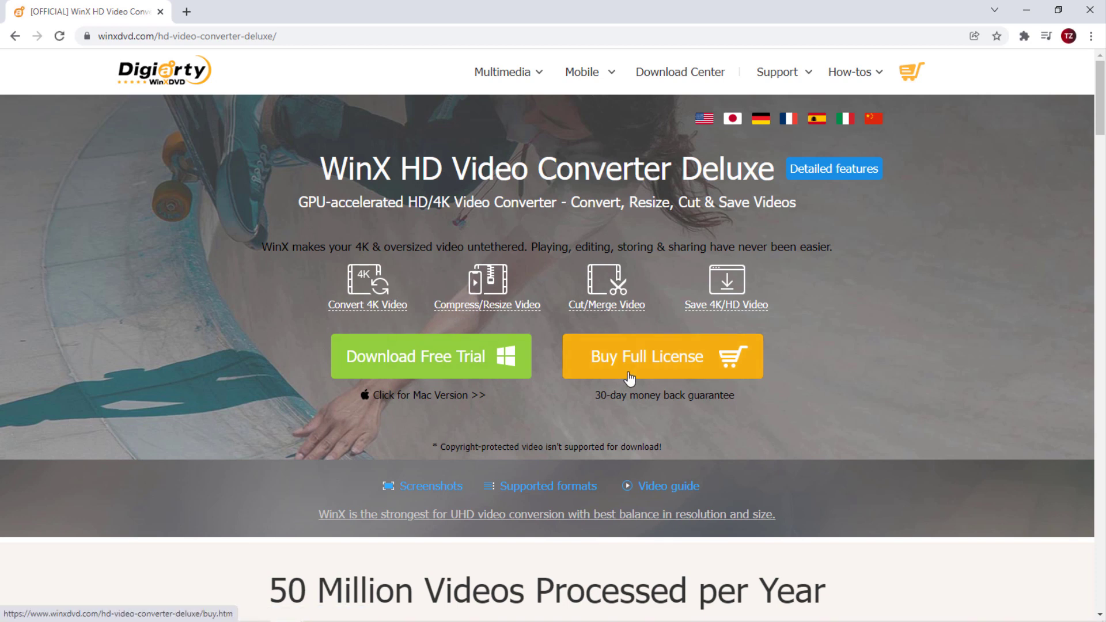
# - In the browser, open the full license purchase page for WinX HD Video Converter Deluxe and review the license plans
pyautogui.click(634, 369)
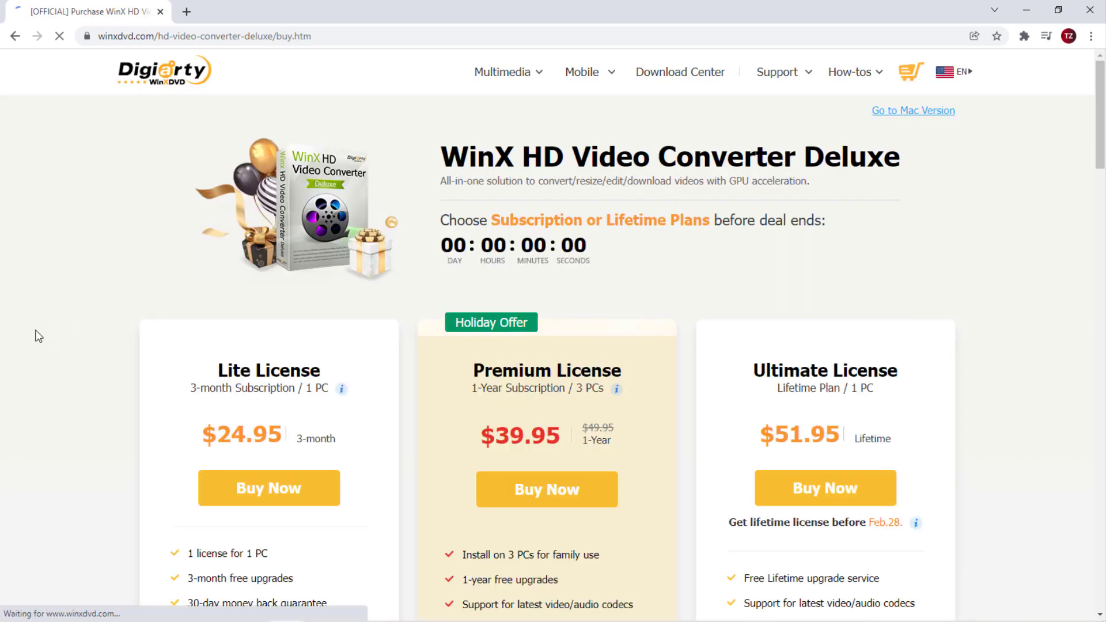
pyautogui.scroll(-3, 37, 333)
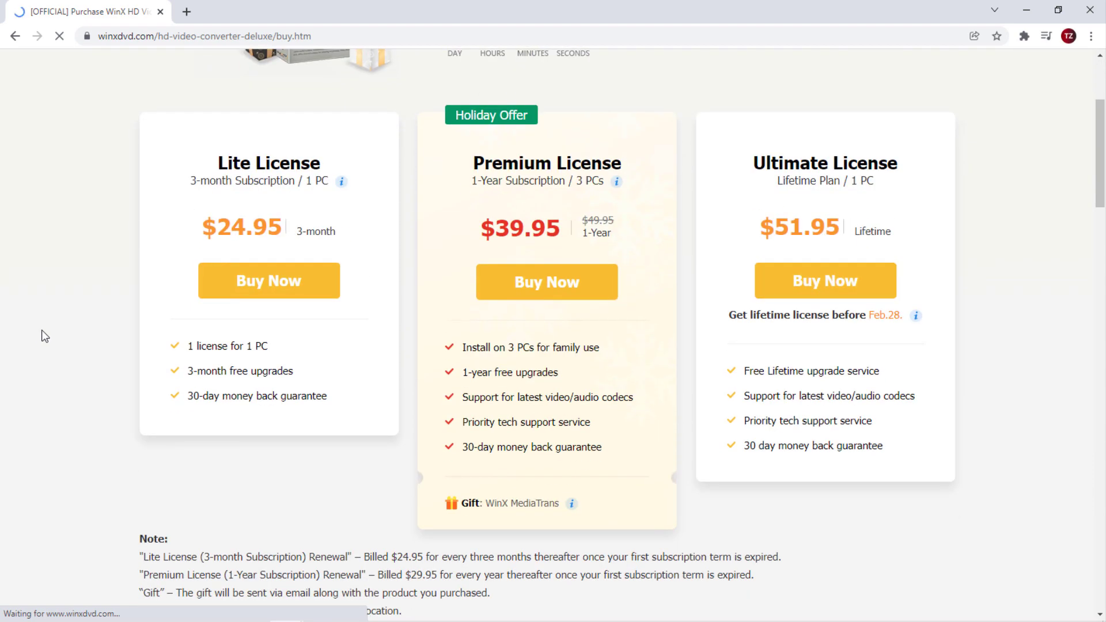